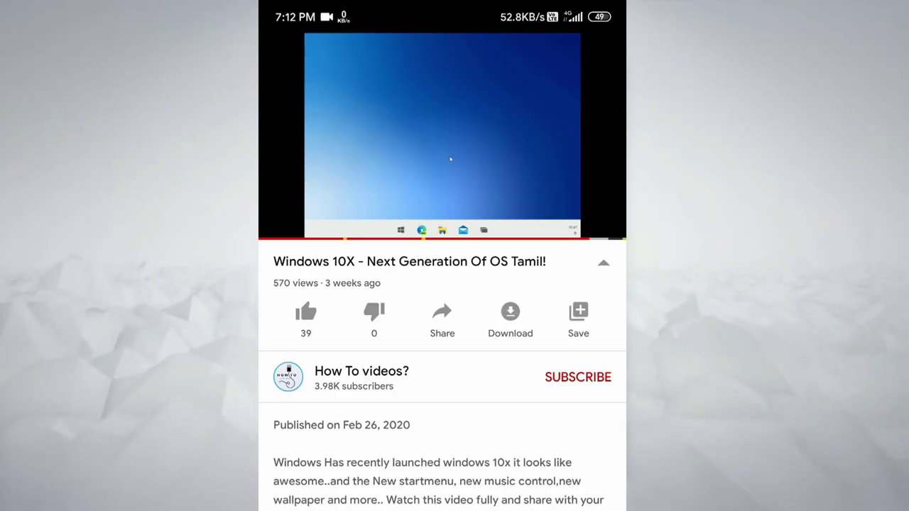
- Like the Windows 10X video and subscribe to the How To videos? channel with notifications set to All
{"action": "left_click", "coordinate": [305, 313]}
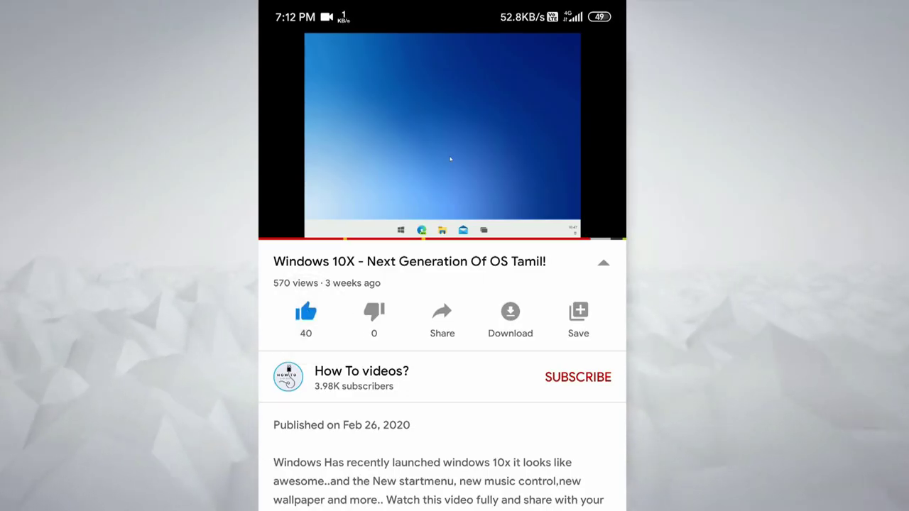
{"action": "left_click", "coordinate": [578, 377]}
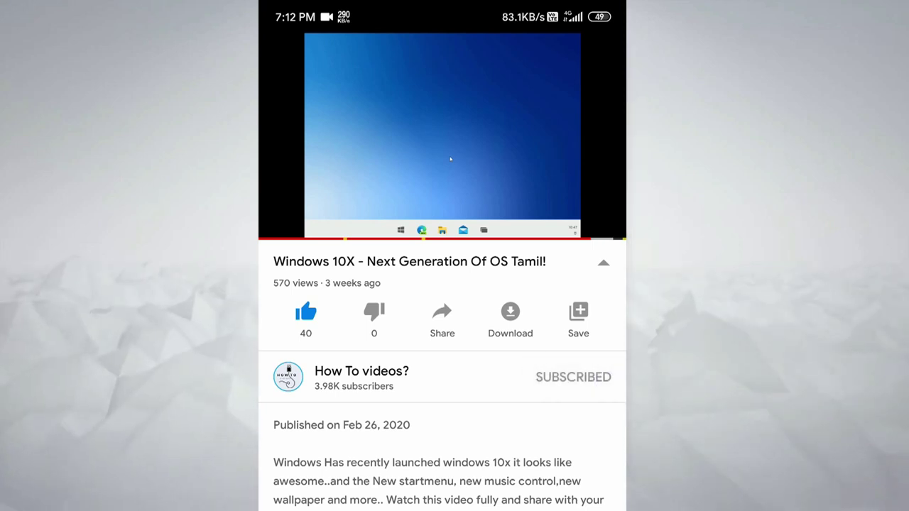
{"action": "left_click", "coordinate": [603, 377]}
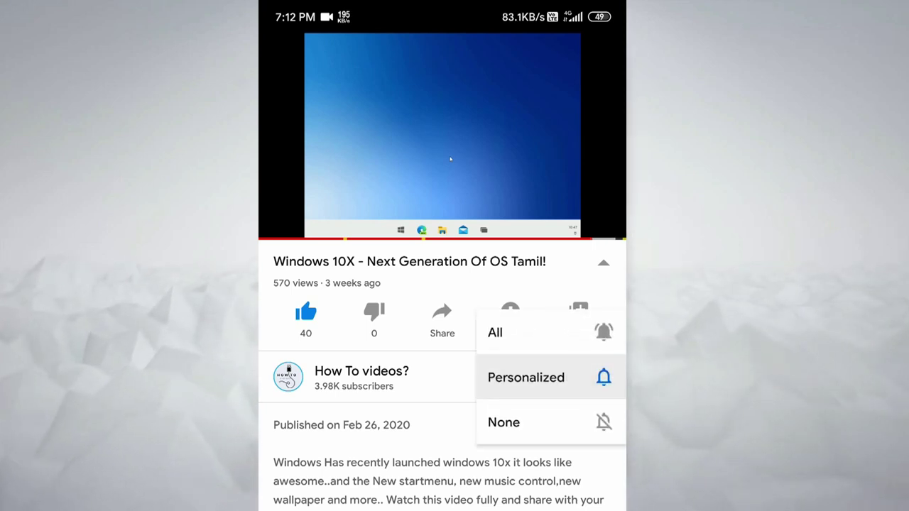
{"action": "left_click", "coordinate": [589, 331]}
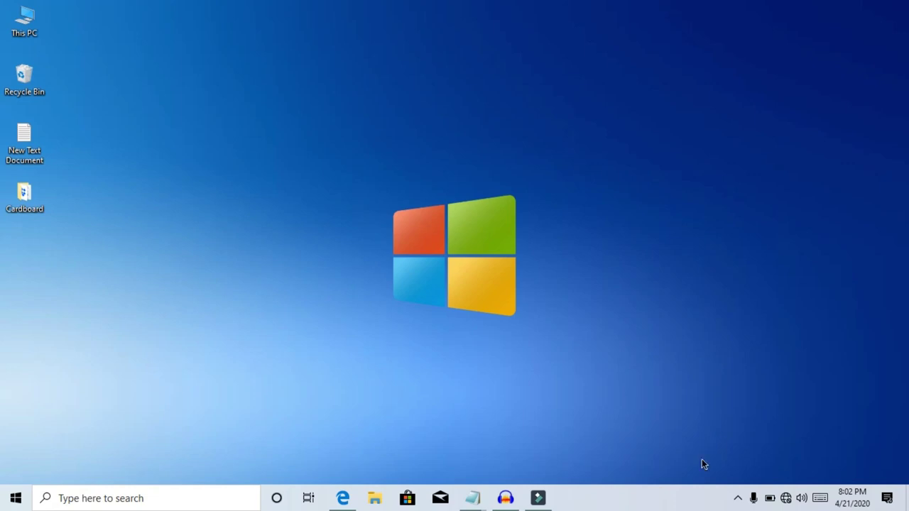
- Create a new desktop folder and name it GodMode.{ED7BA470-8E54-465E-825C-99712043E01C}
{"action": "right_click", "coordinate": [510, 138]}
{"action": "mouse_move", "coordinate": [556, 244]}
{"action": "left_click", "coordinate": [662, 247]}
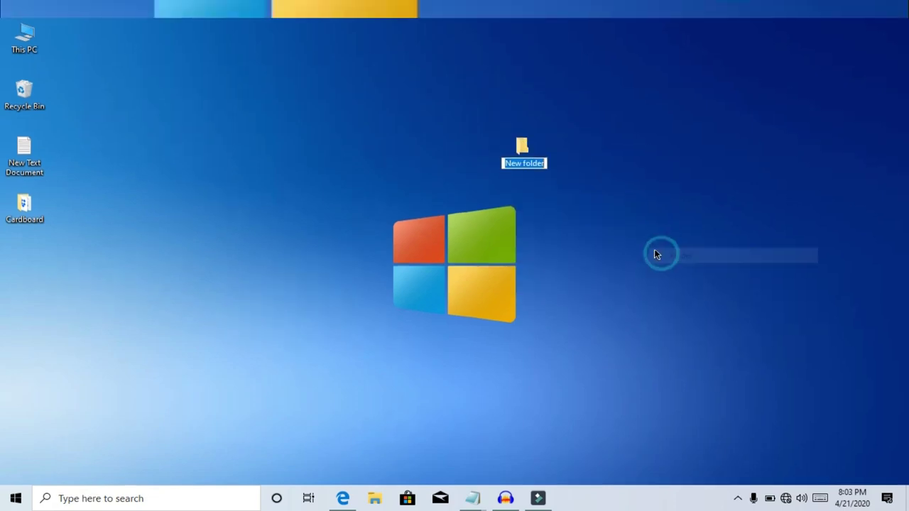
{"action": "right_click", "coordinate": [527, 161]}
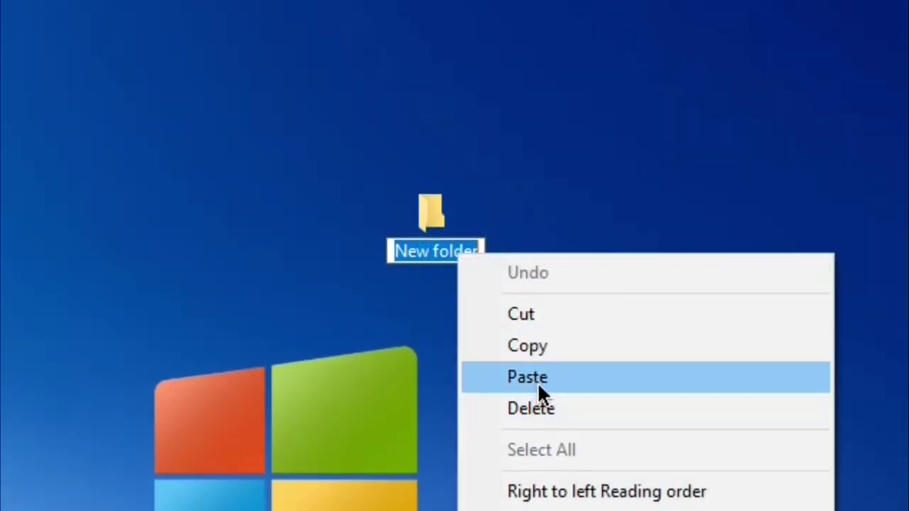
{"action": "left_click", "coordinate": [537, 381]}
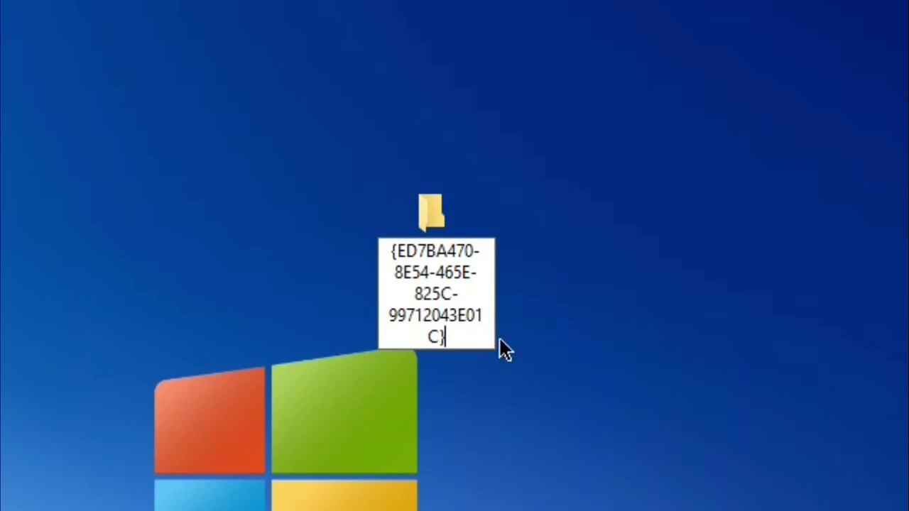
{"action": "key", "text": "Return"}
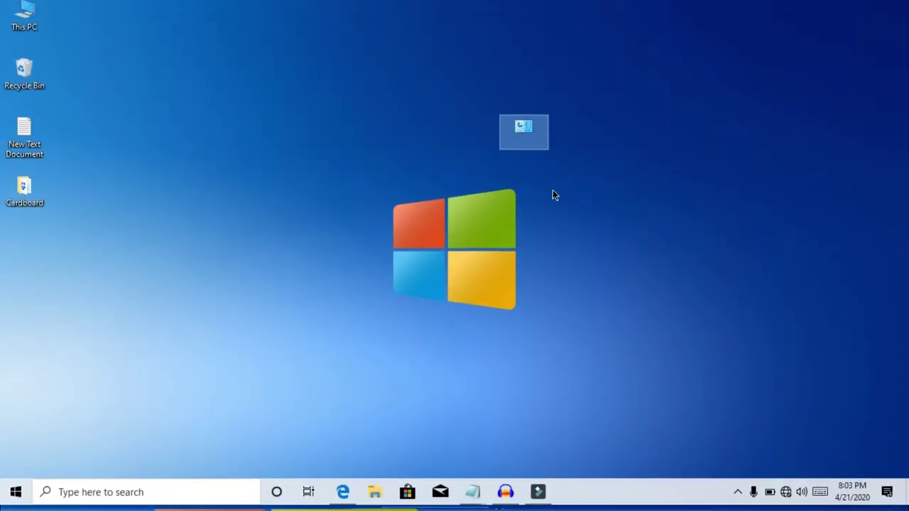
- Open the GodMode folder and look through its settings down to the File Explorer Options group
{"action": "double_click", "coordinate": [533, 144]}
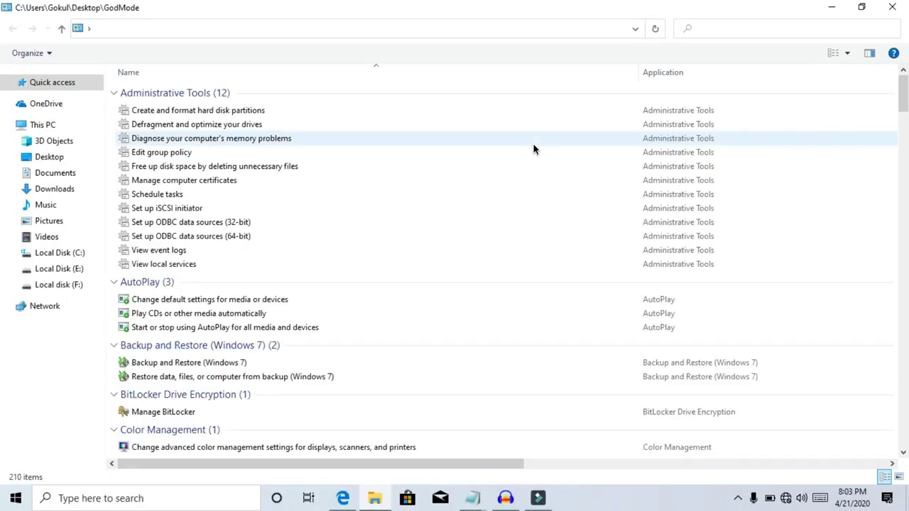
{"action": "scroll", "coordinate": [517, 186], "scroll_direction": "down", "scroll_amount": 2}
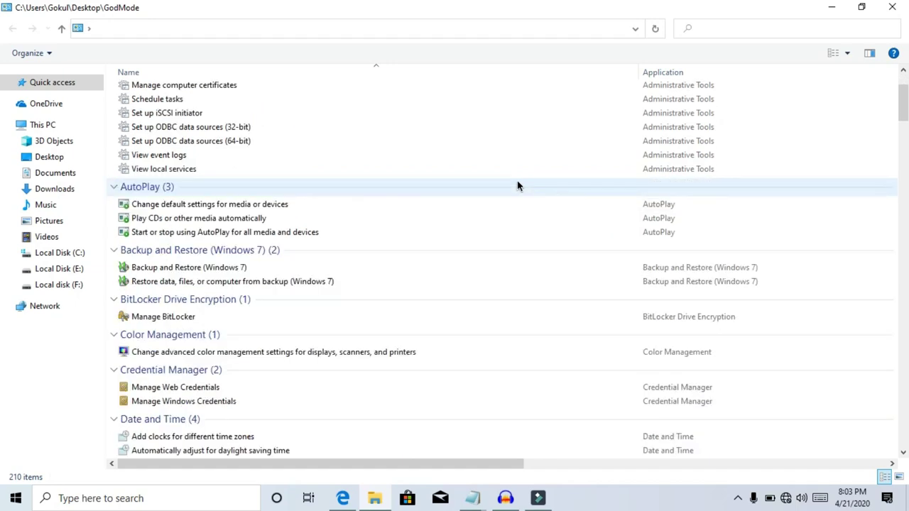
{"action": "scroll", "coordinate": [517, 186], "scroll_direction": "down", "scroll_amount": 9}
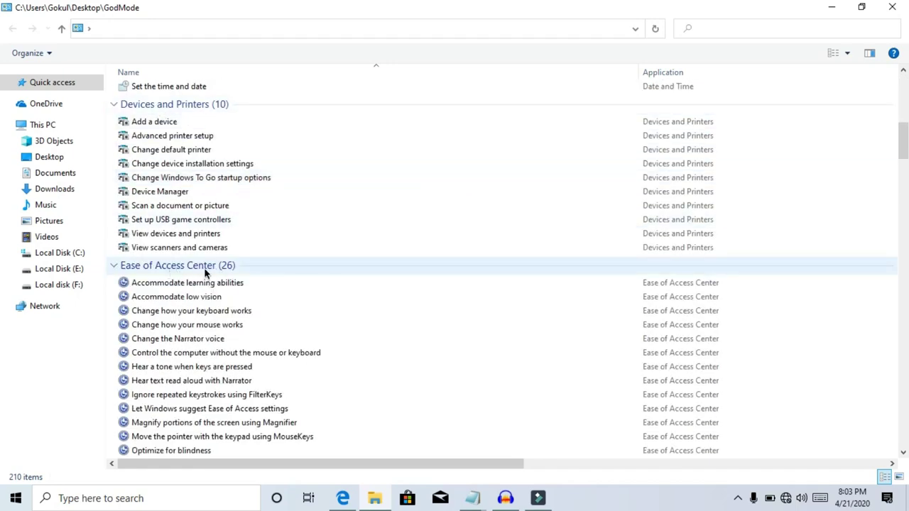
{"action": "scroll", "coordinate": [386, 267], "scroll_direction": "down", "scroll_amount": 9}
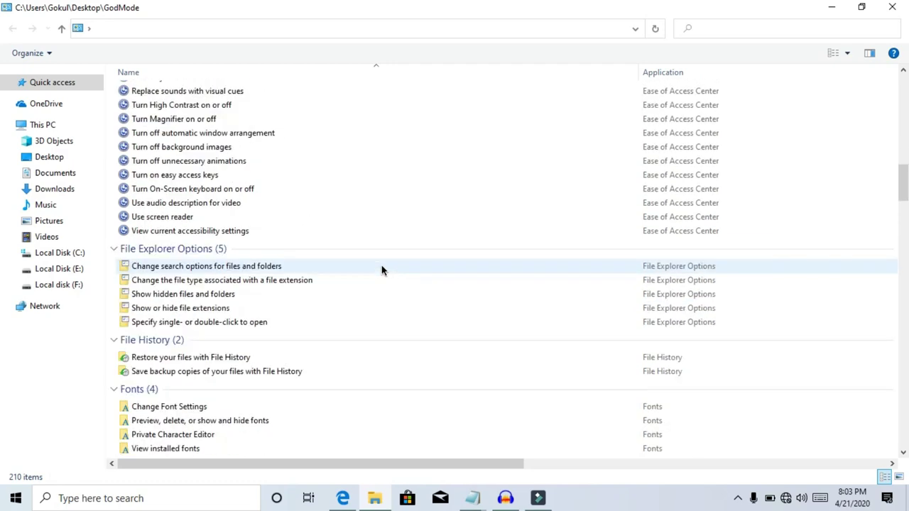
{"action": "scroll", "coordinate": [382, 270], "scroll_direction": "down", "scroll_amount": 4}
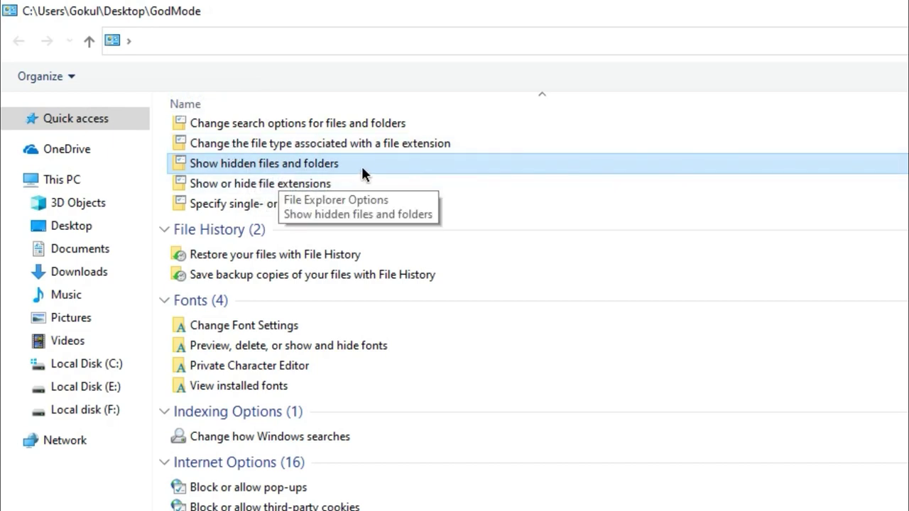
- Open Show hidden files and folders and enable showing hidden files, folders, and drives
{"action": "double_click", "coordinate": [274, 165]}
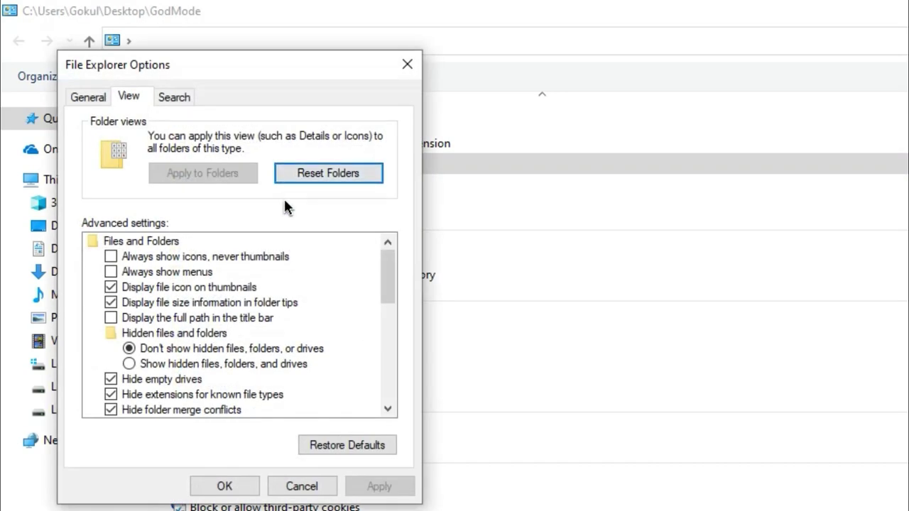
{"action": "left_click", "coordinate": [221, 366]}
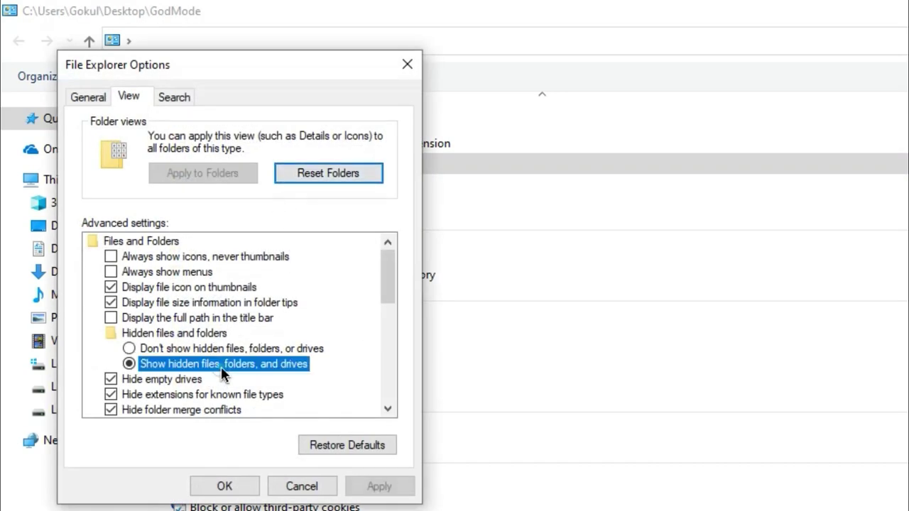
{"action": "left_click", "coordinate": [379, 486]}
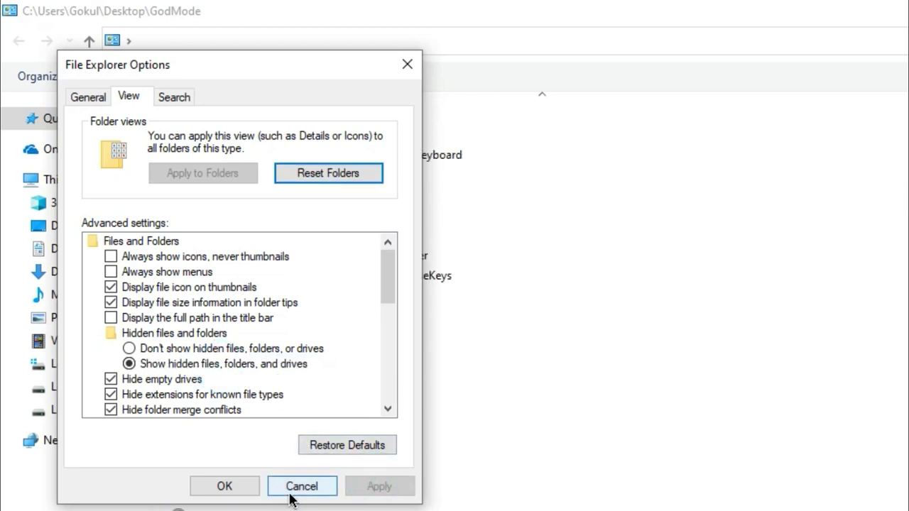
{"action": "left_click", "coordinate": [223, 483]}
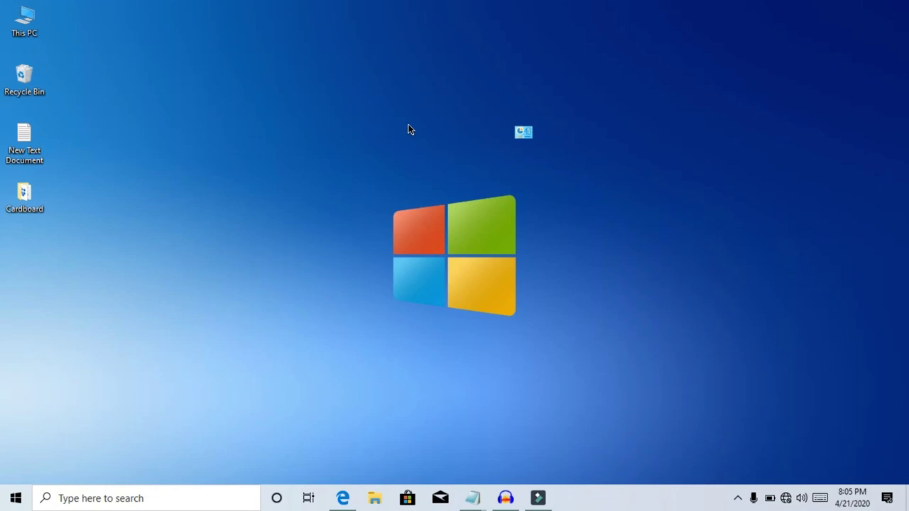
- Open File Explorer and try to start a Game Bar screen recording over it
{"action": "left_click", "coordinate": [375, 499]}
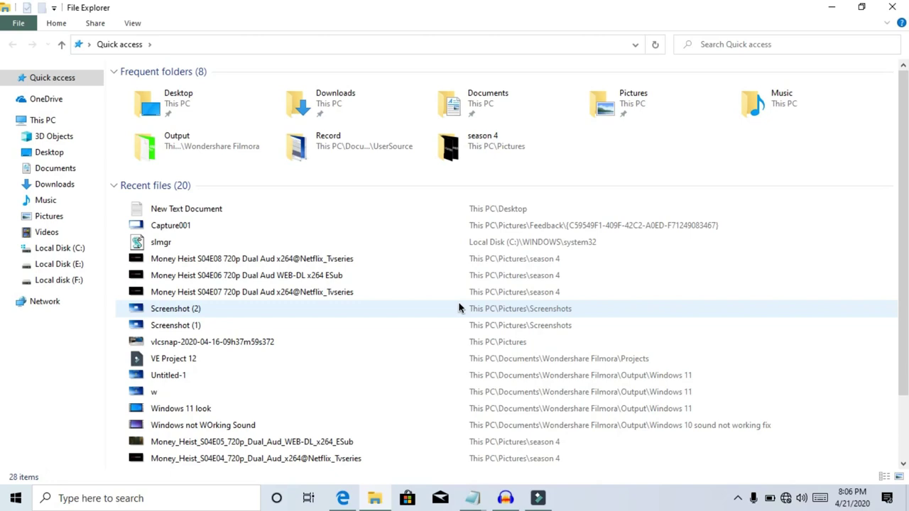
{"action": "key", "text": "super+g"}
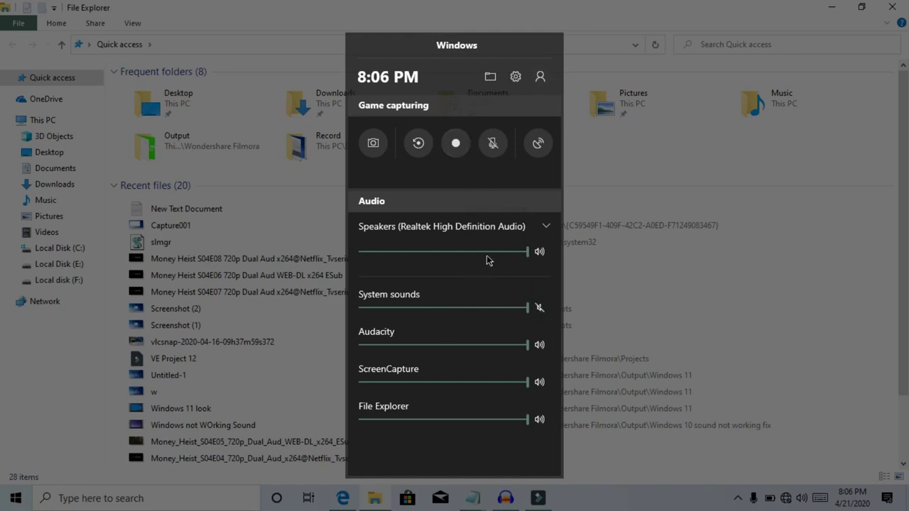
{"action": "left_click", "coordinate": [459, 140]}
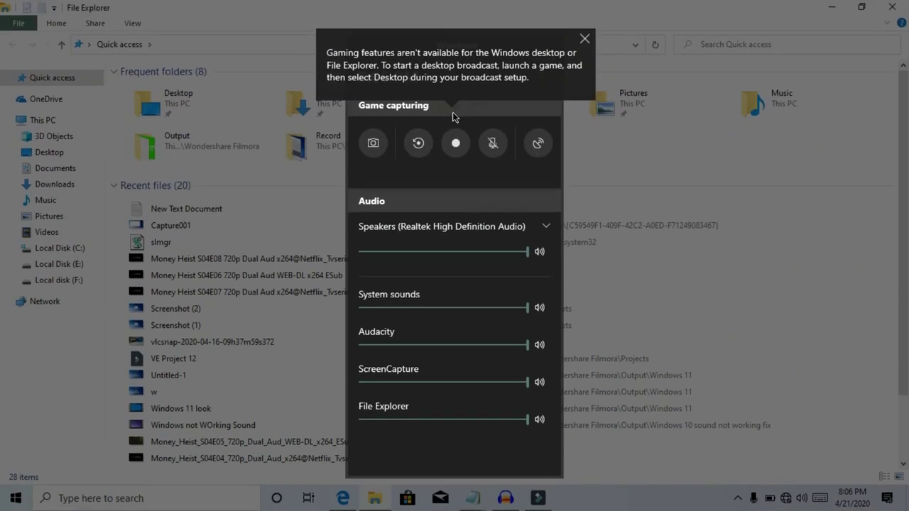
{"action": "left_click", "coordinate": [582, 40]}
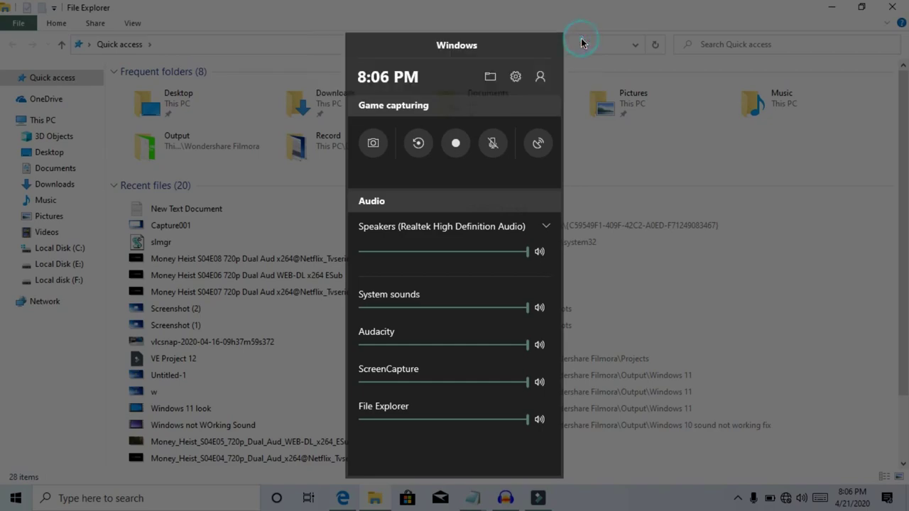
{"action": "left_click", "coordinate": [737, 206]}
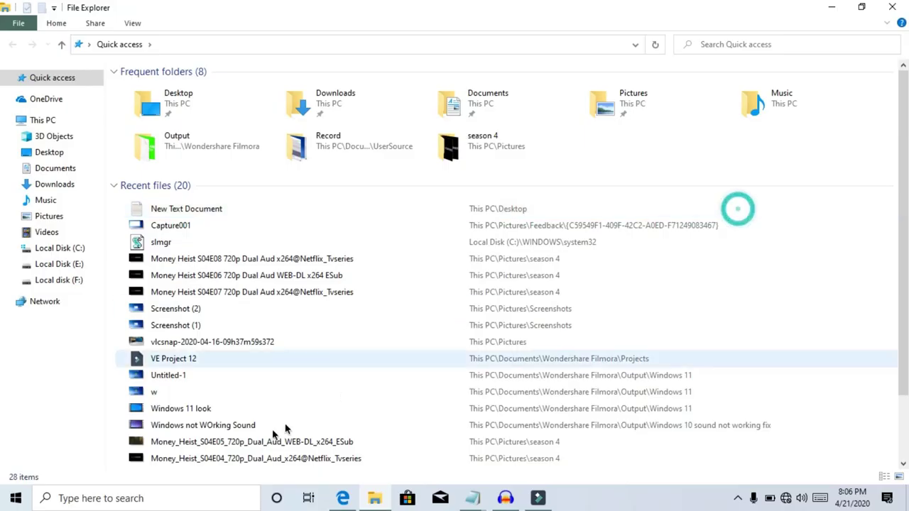
- Switch to Microsoft Edge, maximize its window and start a Game Bar screen recording of it
{"action": "left_click", "coordinate": [341, 499]}
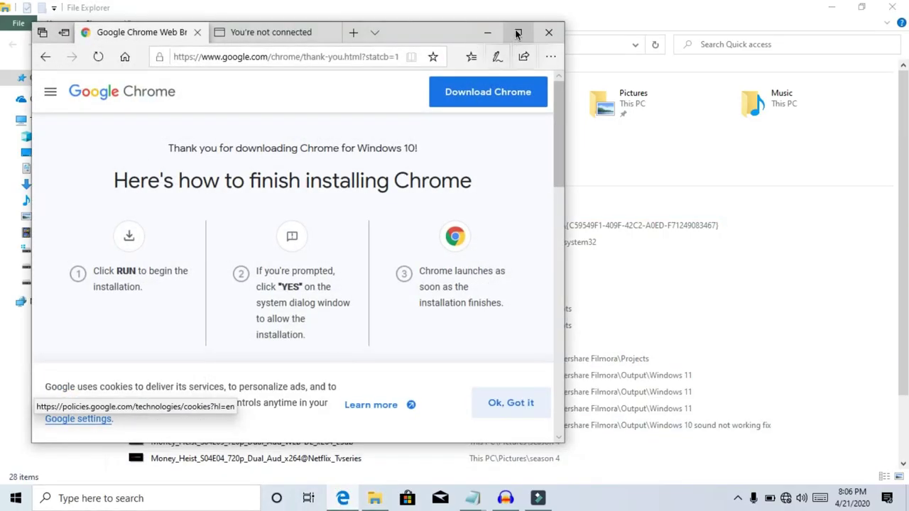
{"action": "left_click", "coordinate": [518, 33]}
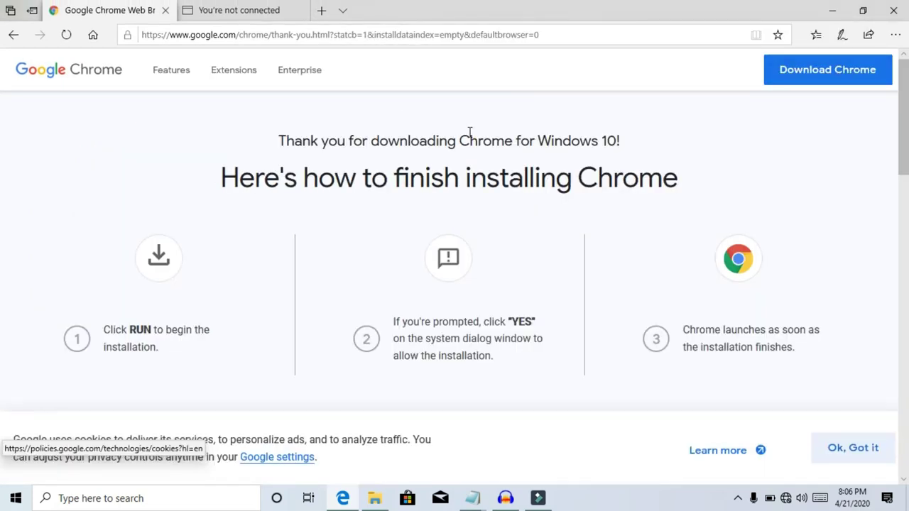
{"action": "key", "text": "super+g"}
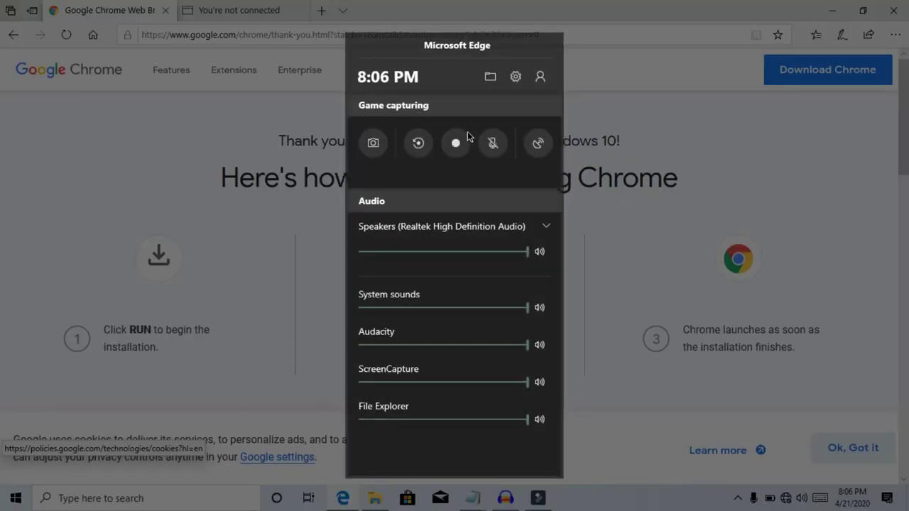
{"action": "left_click", "coordinate": [460, 139]}
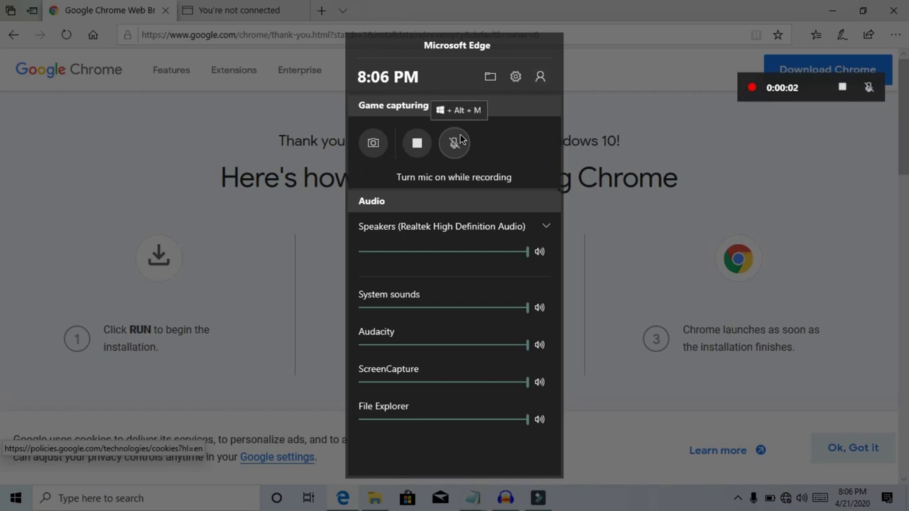
{"action": "left_click", "coordinate": [611, 117]}
- Record scrolling through the Google Chrome download page down to its footer, and stop the recording
{"action": "scroll", "coordinate": [466, 135], "scroll_direction": "down", "scroll_amount": 2}
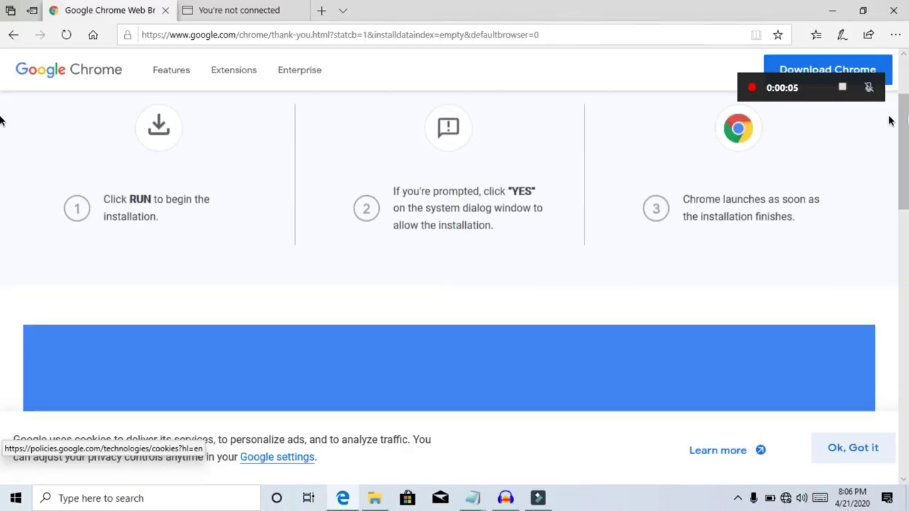
{"action": "scroll", "coordinate": [445, 189], "scroll_direction": "down", "scroll_amount": 4}
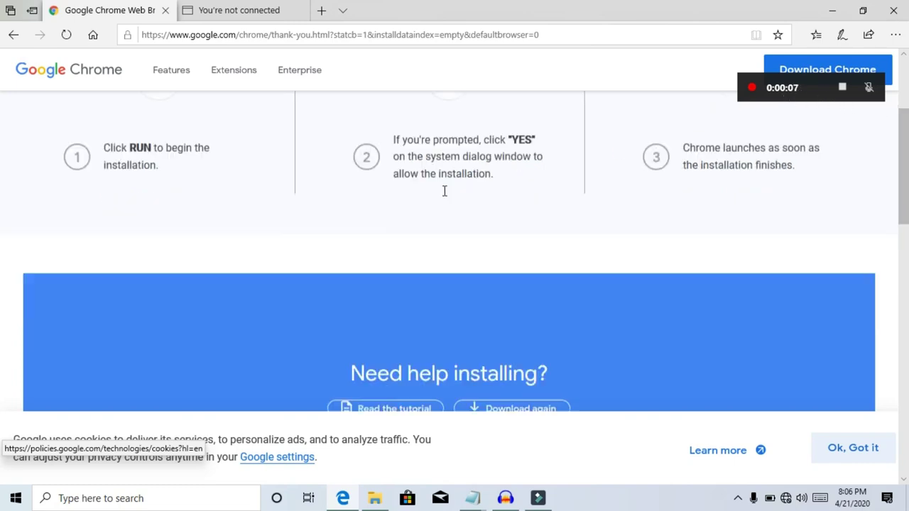
{"action": "scroll", "coordinate": [444, 190], "scroll_direction": "down", "scroll_amount": 3}
{"action": "scroll", "coordinate": [444, 192], "scroll_direction": "up", "scroll_amount": 9}
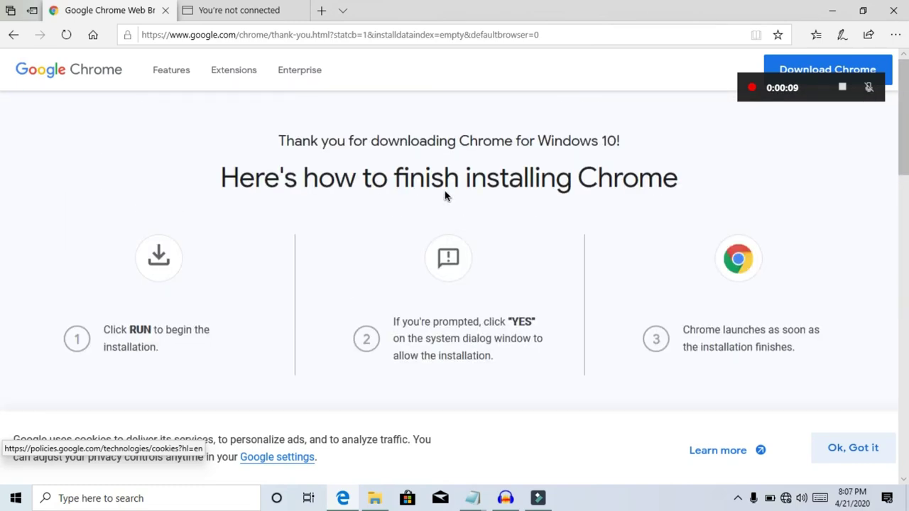
{"action": "scroll", "coordinate": [445, 192], "scroll_direction": "down", "scroll_amount": 6}
{"action": "scroll", "coordinate": [444, 192], "scroll_direction": "down", "scroll_amount": 12}
{"action": "scroll", "coordinate": [445, 192], "scroll_direction": "up", "scroll_amount": 18}
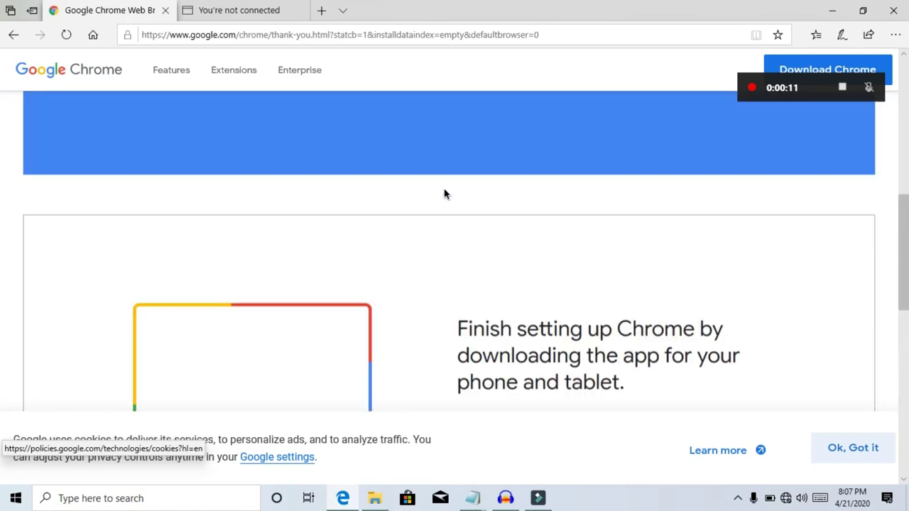
{"action": "scroll", "coordinate": [447, 194], "scroll_direction": "down", "scroll_amount": 12}
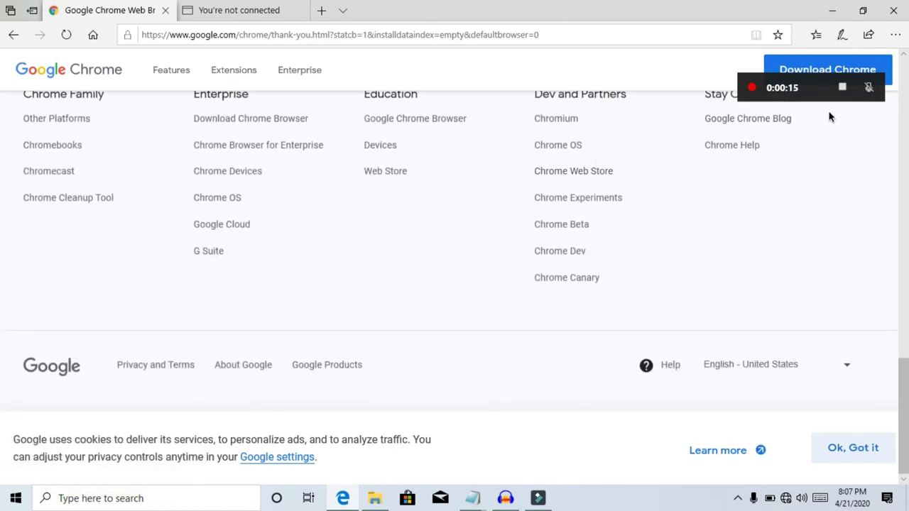
{"action": "left_click", "coordinate": [842, 88]}
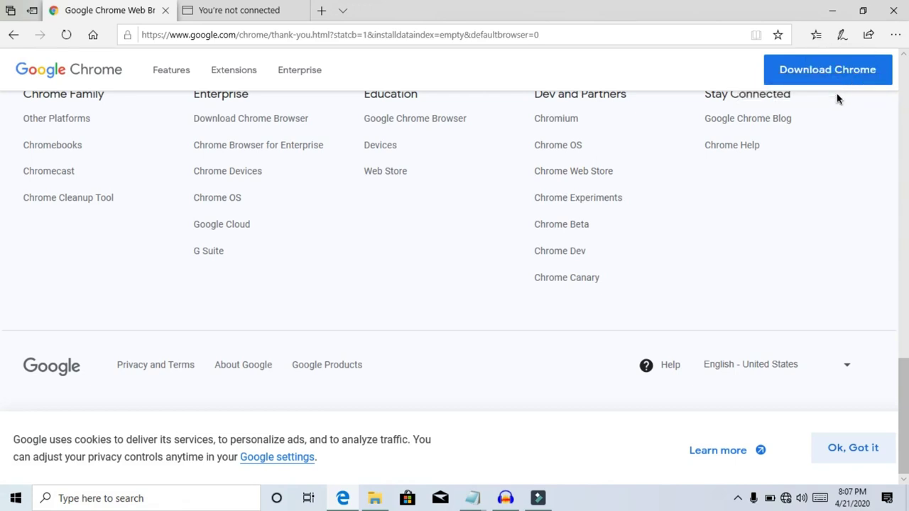
- Switch to File Explorer and open the Captures folder inside Videos to find the recorded clip
{"action": "left_click", "coordinate": [376, 498]}
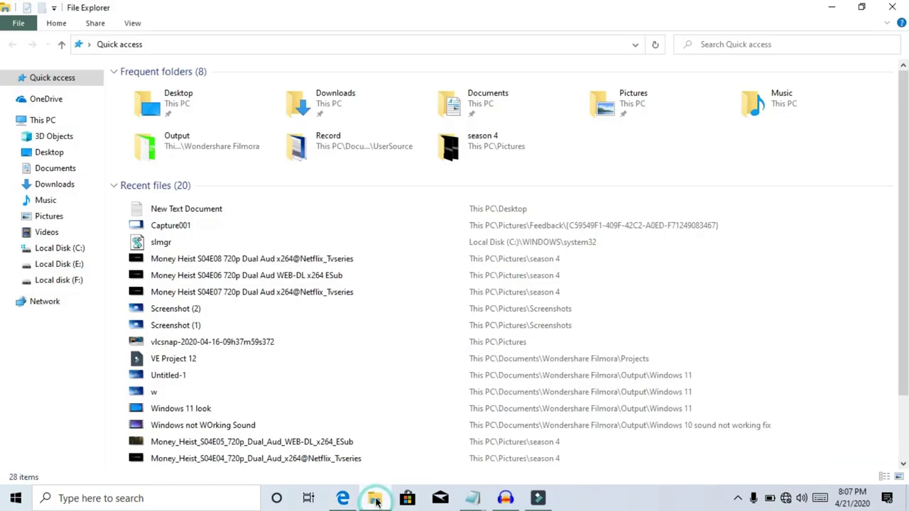
{"action": "left_click", "coordinate": [69, 233]}
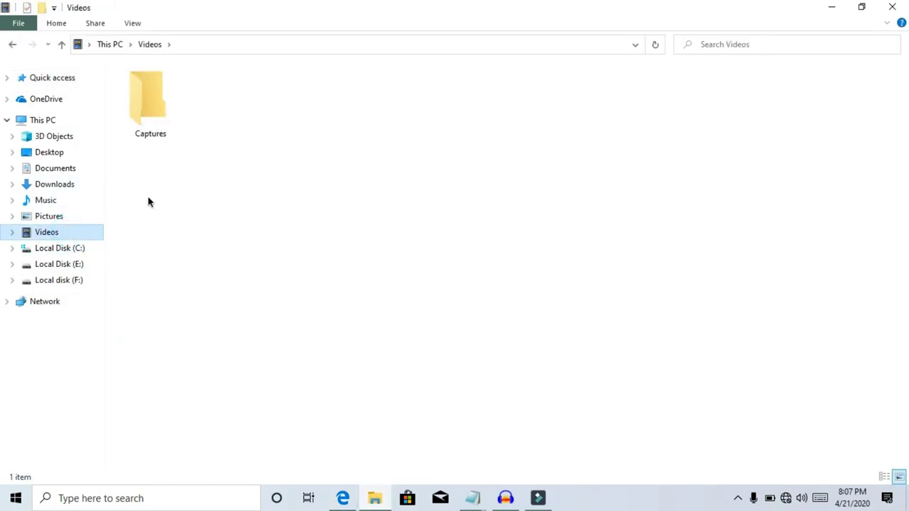
{"action": "double_click", "coordinate": [163, 121]}
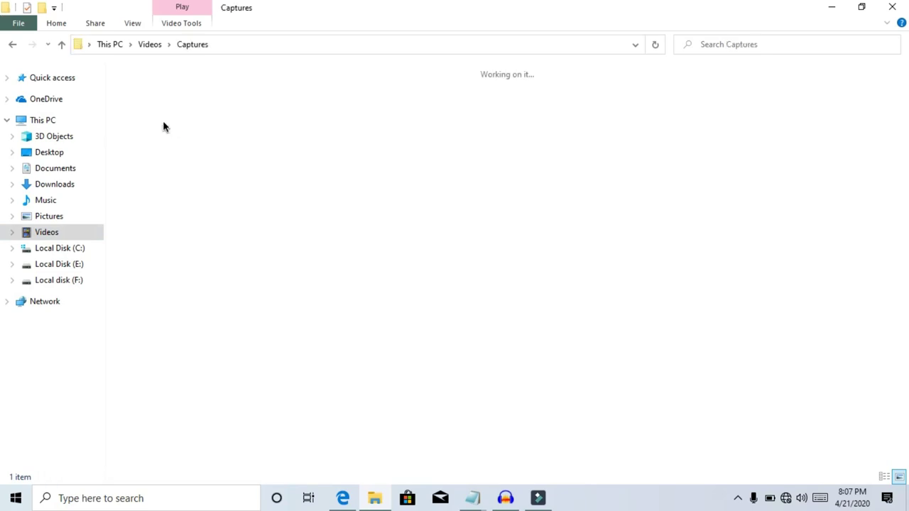
- Play the recorded Microsoft Edge clip from the Captures folder and close the video player
{"action": "double_click", "coordinate": [172, 110]}
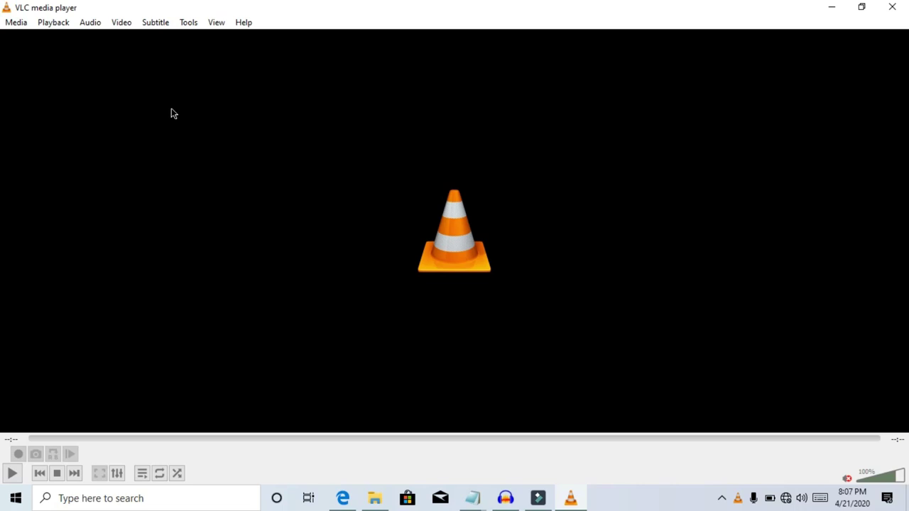
{"action": "left_click", "coordinate": [893, 7]}
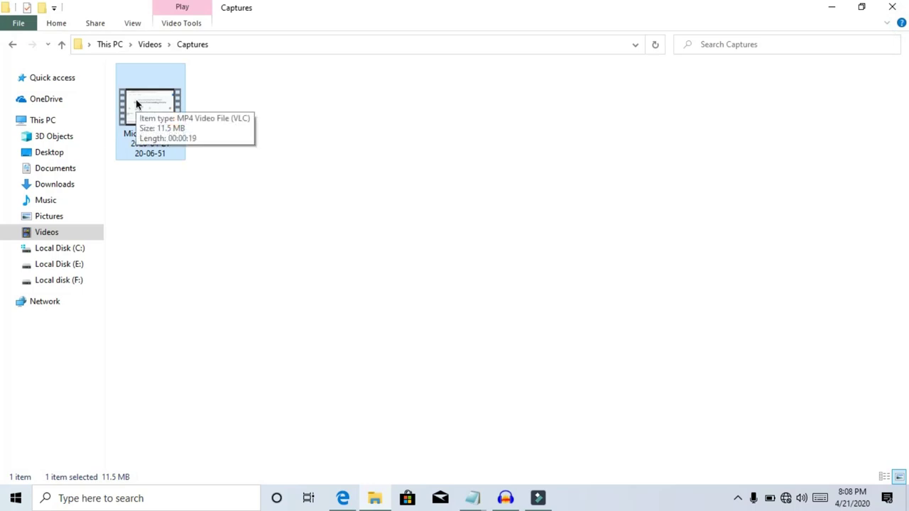
- Switch to Microsoft Edge and bring up the Game Bar over the Chrome download page
{"action": "left_click", "coordinate": [343, 498]}
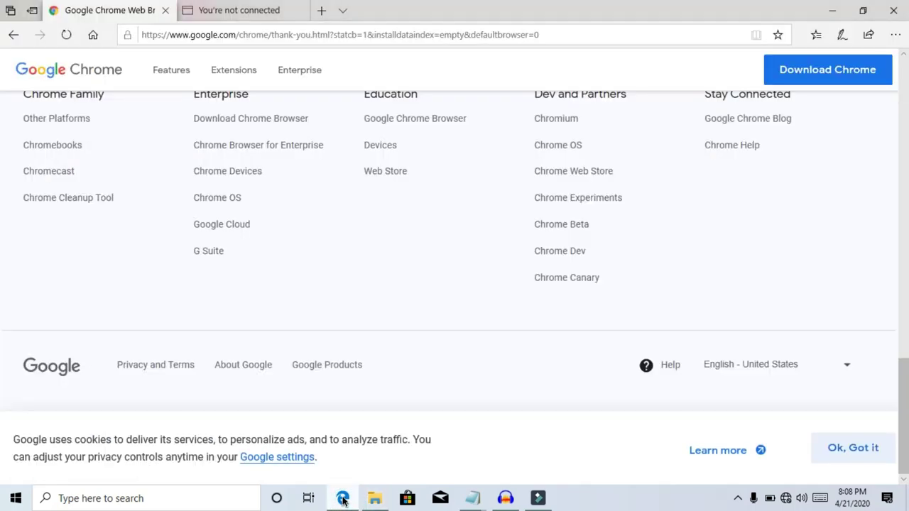
{"action": "scroll", "coordinate": [360, 274], "scroll_direction": "up", "scroll_amount": 6}
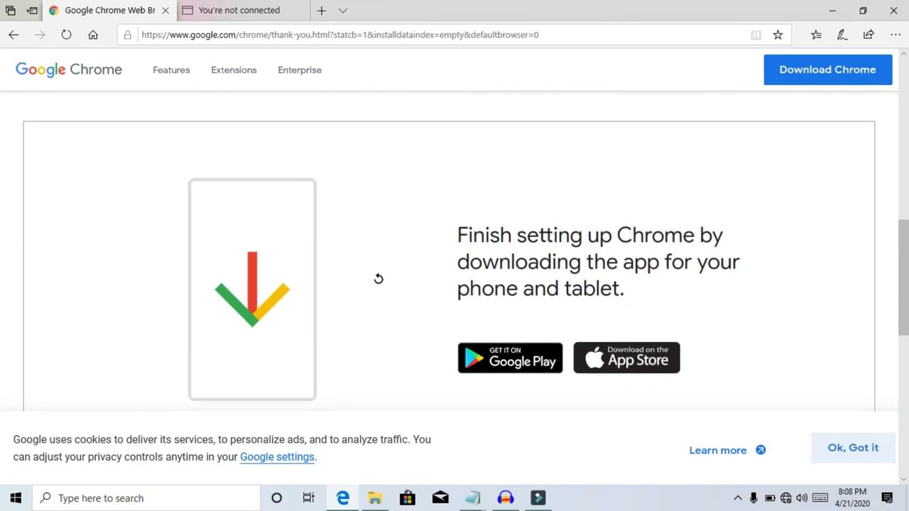
{"action": "key", "text": "super+g"}
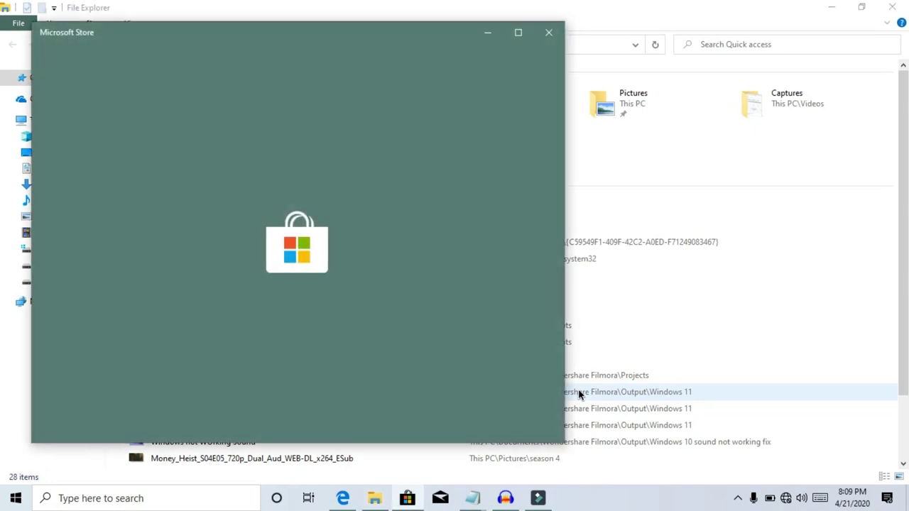
{"action": "left_click", "coordinate": [548, 32]}
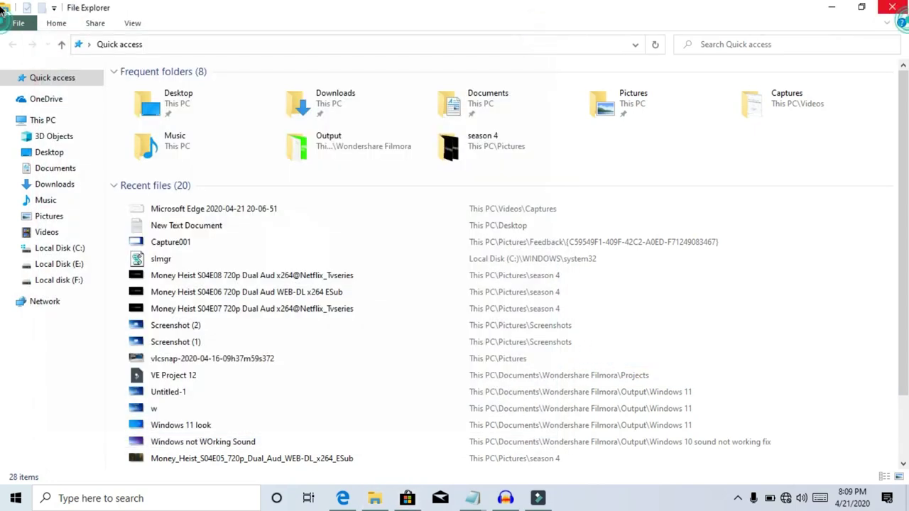
{"action": "double_click", "coordinate": [2, 8]}
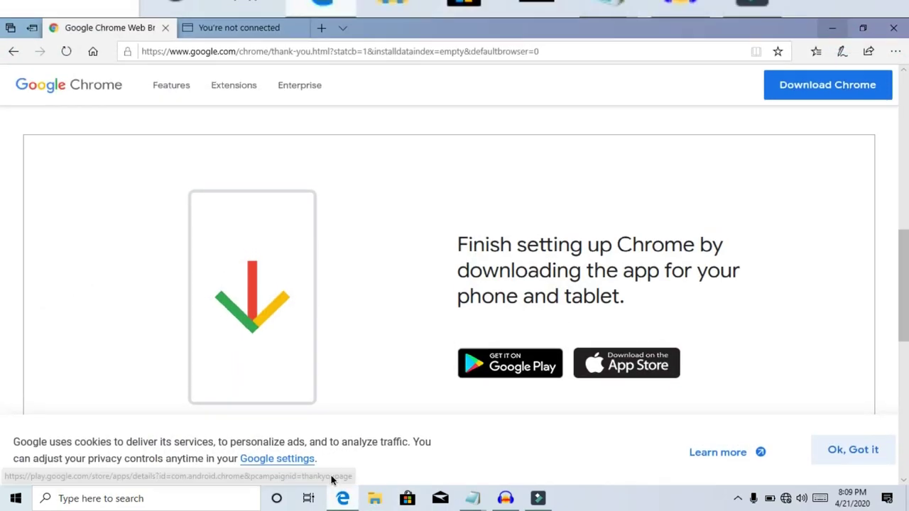
{"action": "left_click", "coordinate": [343, 498]}
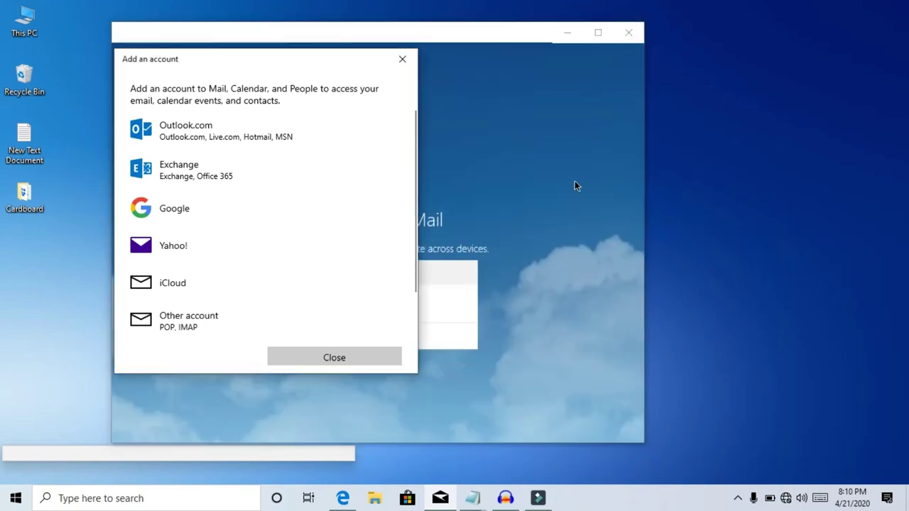
{"action": "left_click", "coordinate": [402, 59]}
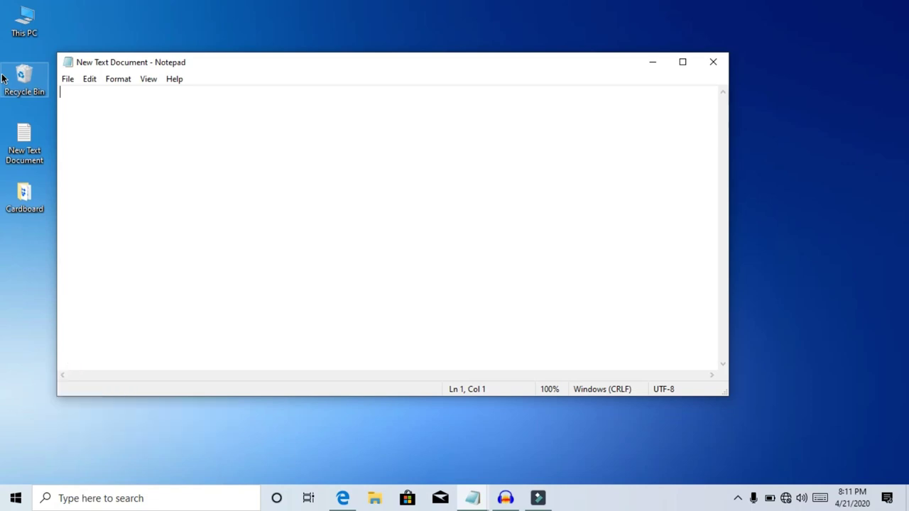
- Browse the clipboard history in the Notepad document and paste the entry beginning "computer operating system tricks"
{"action": "key", "text": "ctrl+v"}
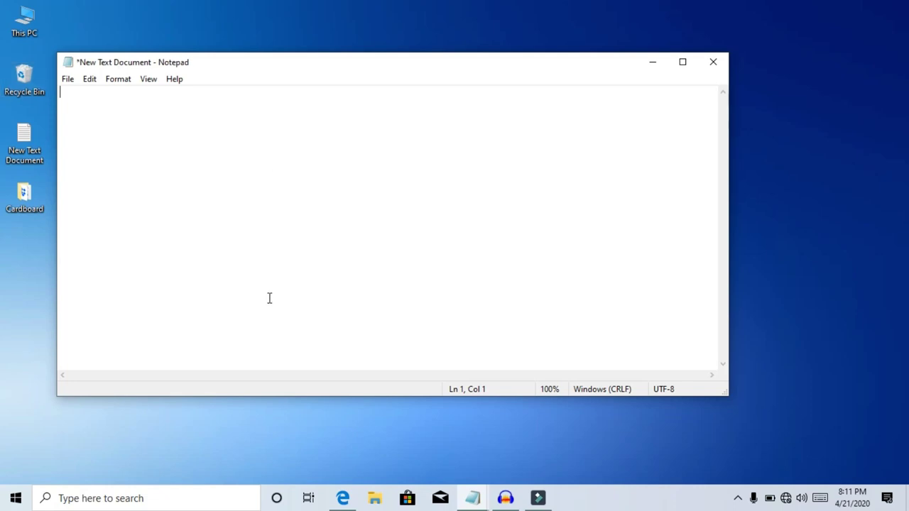
{"action": "key", "text": "super+v"}
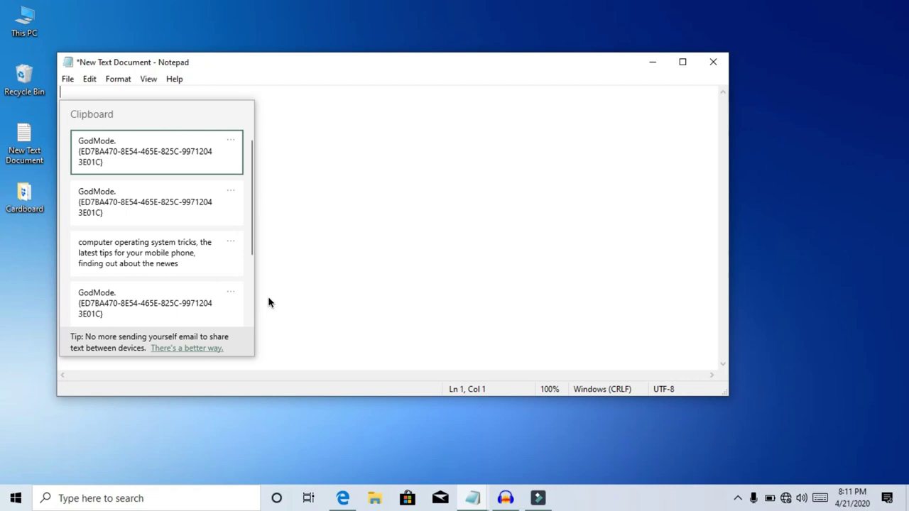
{"action": "left_click", "coordinate": [585, 168]}
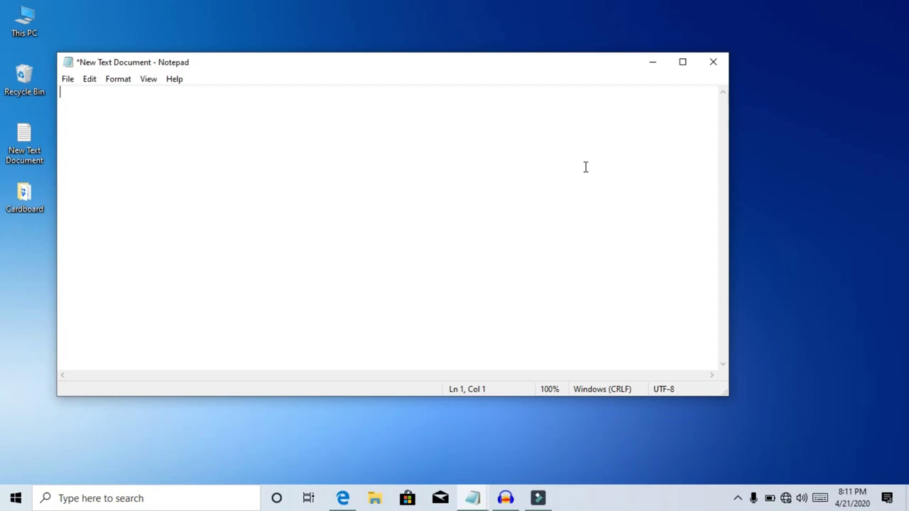
{"action": "key", "text": "super+v"}
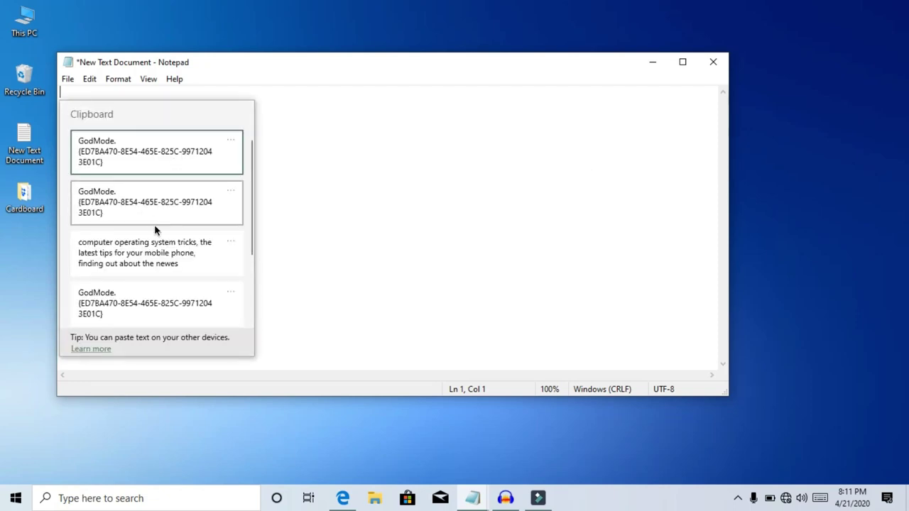
{"action": "scroll", "coordinate": [170, 248], "scroll_direction": "down", "scroll_amount": 2}
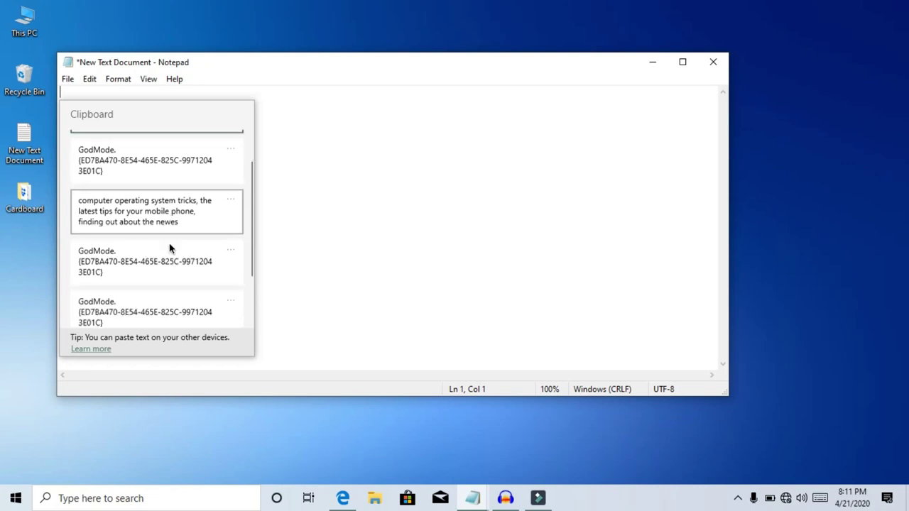
{"action": "scroll", "coordinate": [170, 252], "scroll_direction": "up", "scroll_amount": 2}
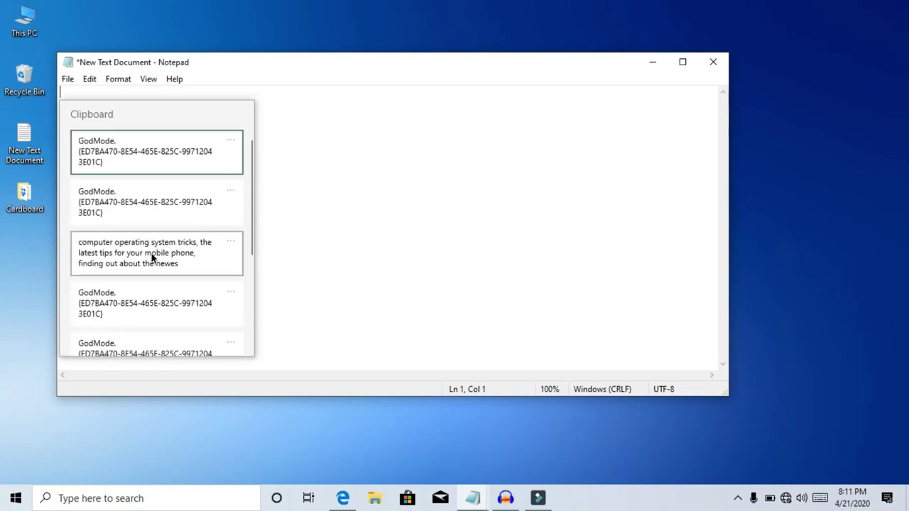
{"action": "left_click", "coordinate": [152, 256]}
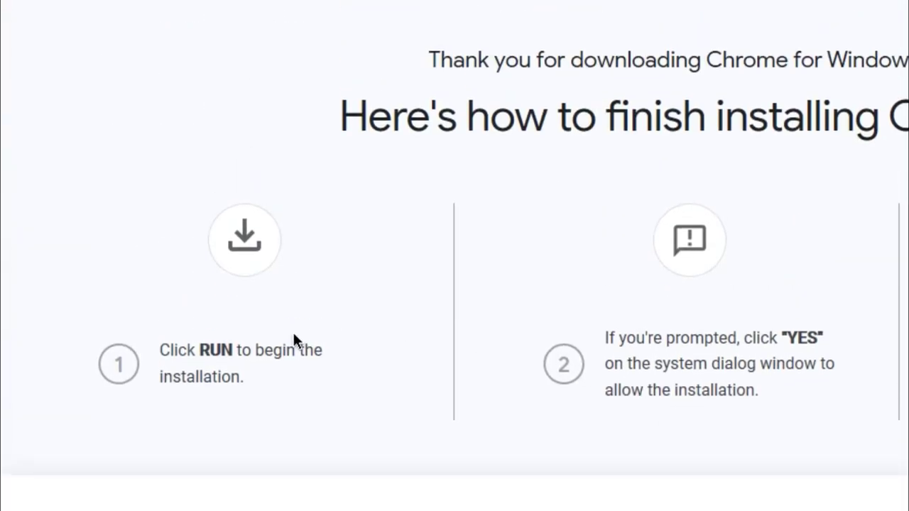
- Copy the step 1 text "Click RUN to begin the installation." from the Chrome page in Edge
{"action": "left_click_drag", "start_coordinate": [161, 329], "coordinate": [171, 347]}
{"action": "left_click", "coordinate": [211, 330]}
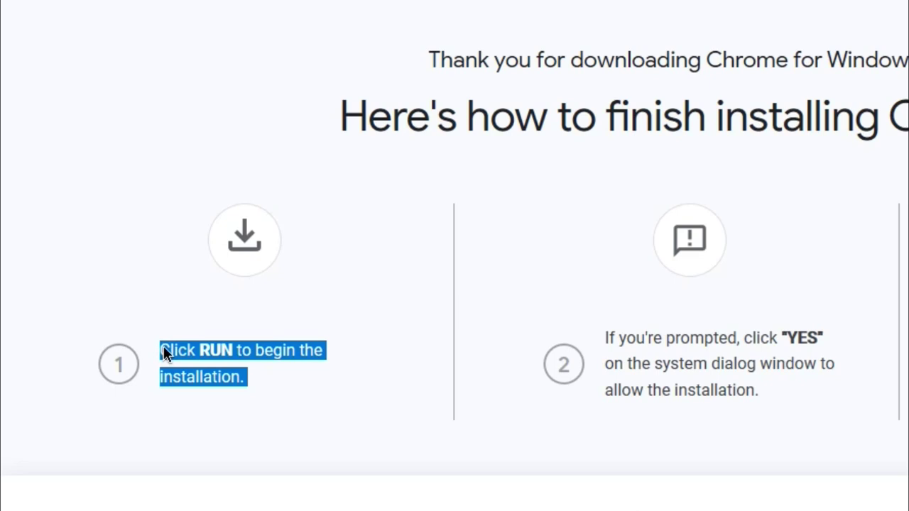
{"action": "right_click", "coordinate": [244, 351]}
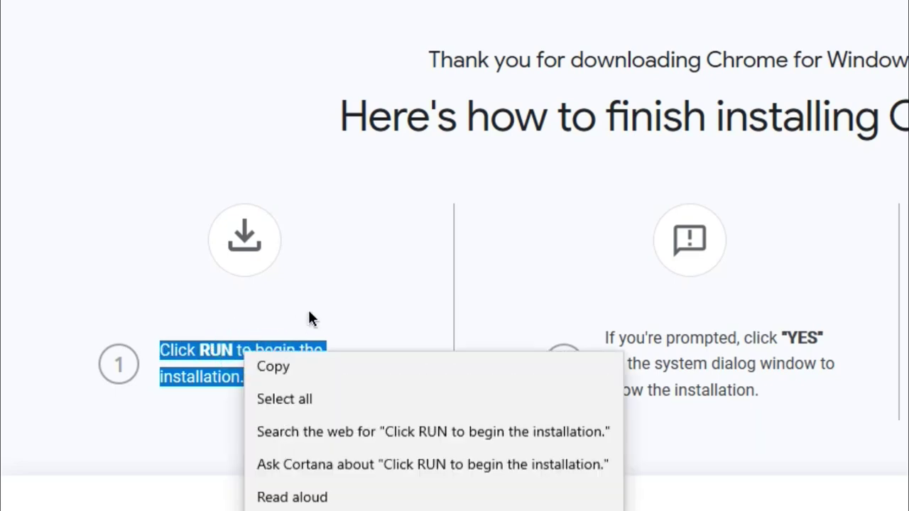
{"action": "left_click", "coordinate": [296, 372]}
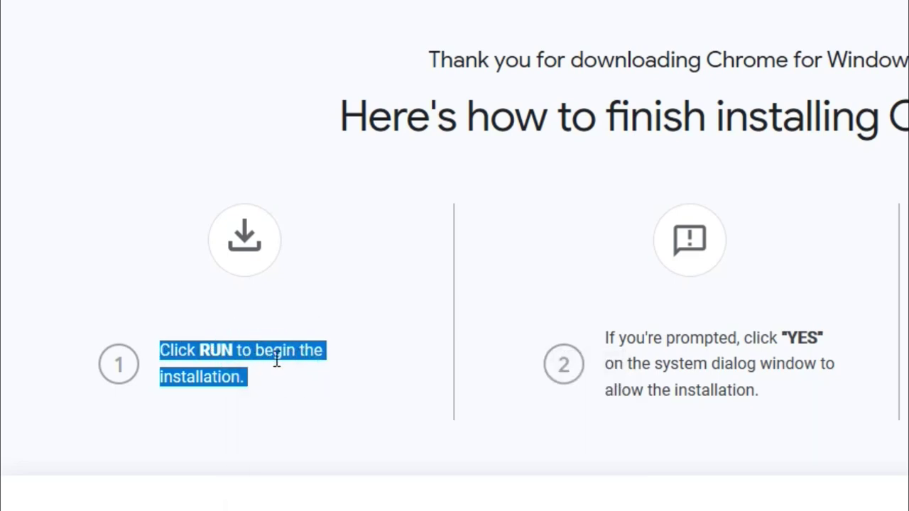
- Copy the step 2 text about allowing the installation in the system dialog window
{"action": "left_click", "coordinate": [756, 432]}
{"action": "left_click_drag", "start_coordinate": [766, 391], "coordinate": [610, 337]}
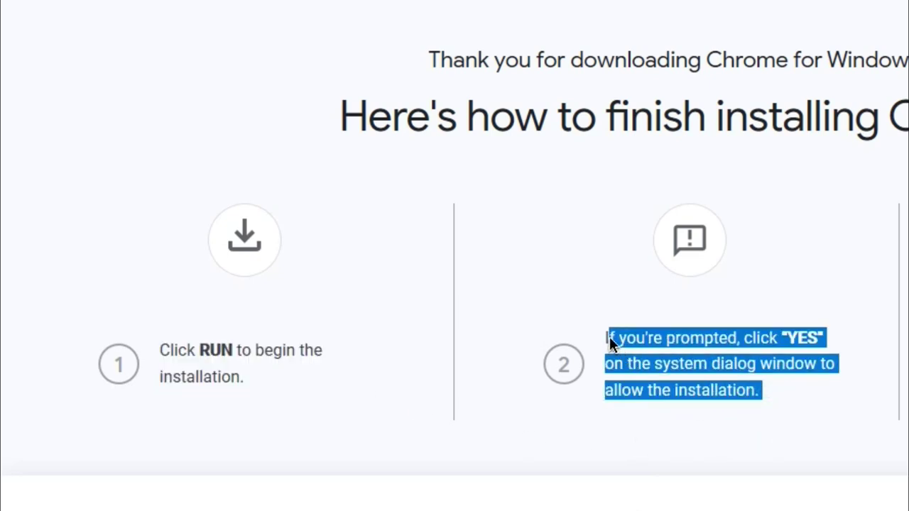
{"action": "right_click", "coordinate": [610, 337]}
{"action": "left_click", "coordinate": [673, 365]}
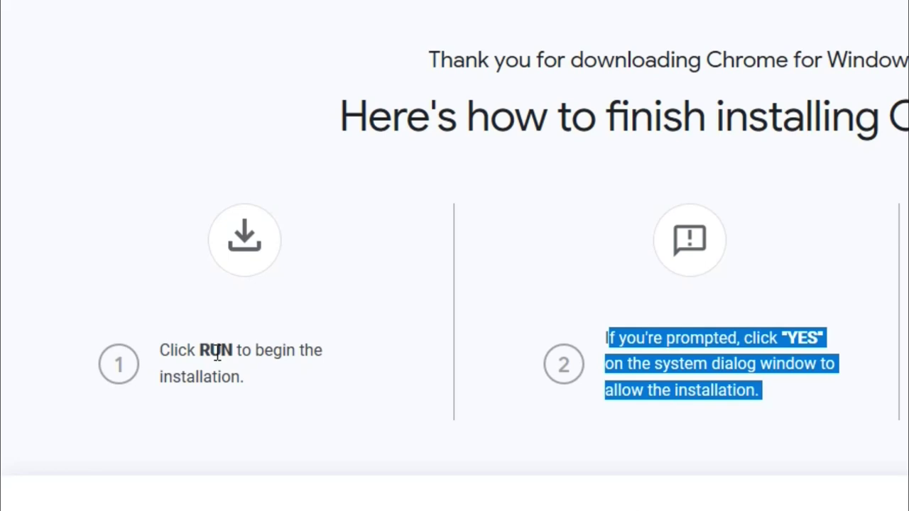
- Copy the step 3 text "Chrome launches as soon as the installation finishes." and minimize the browser
{"action": "left_click_drag", "start_coordinate": [798, 346], "coordinate": [687, 325]}
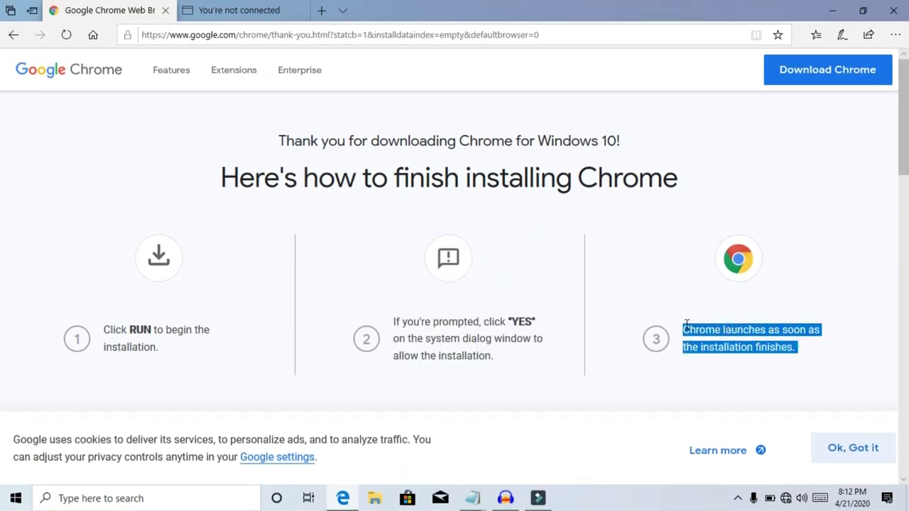
{"action": "right_click", "coordinate": [688, 332]}
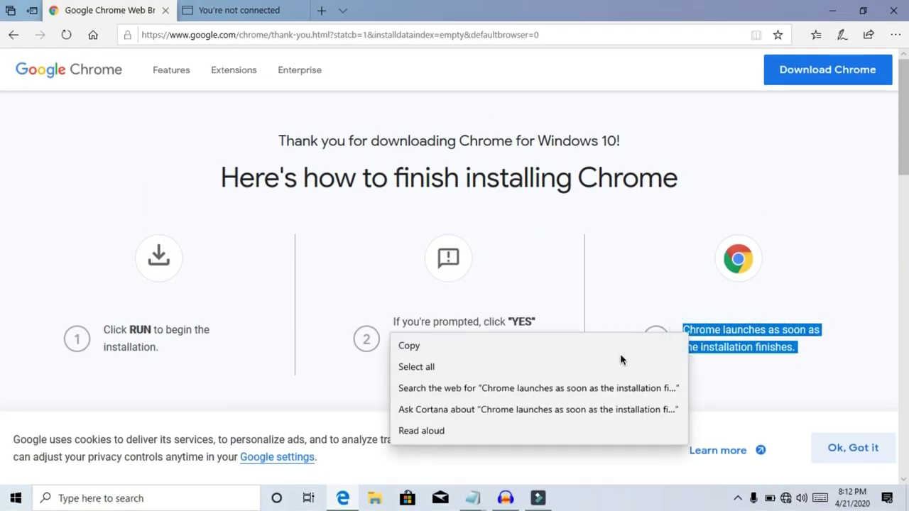
{"action": "left_click", "coordinate": [621, 346]}
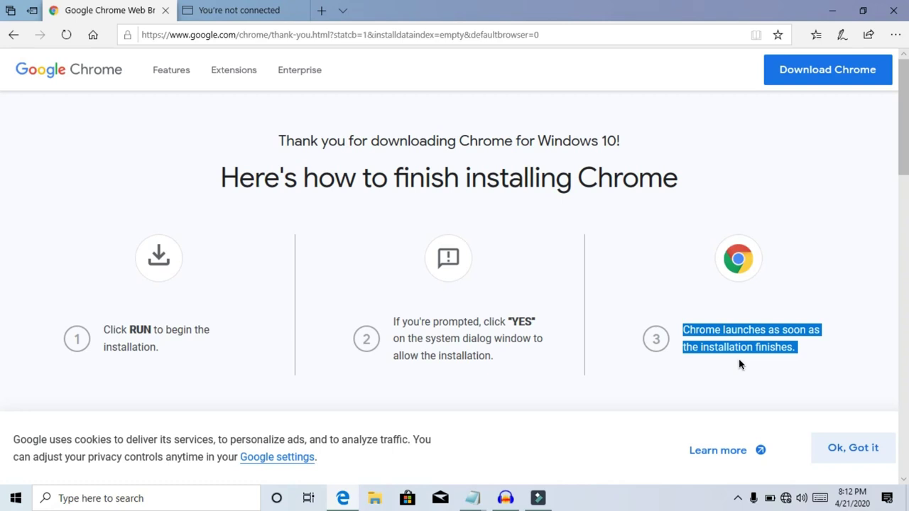
{"action": "left_click", "coordinate": [814, 20]}
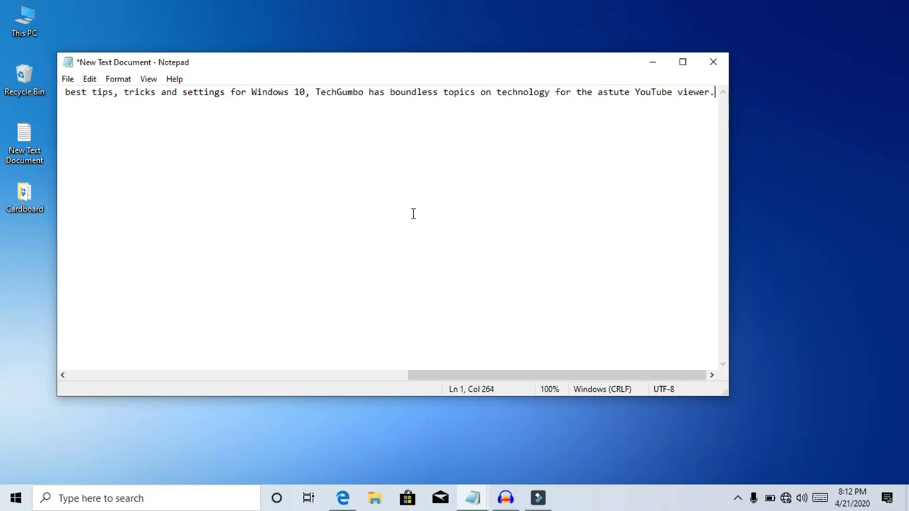
- Maximize Notepad and paste "Chrome launches as soon as the installation finishes." from the clipboard history after the existing text
{"action": "left_click", "coordinate": [686, 65]}
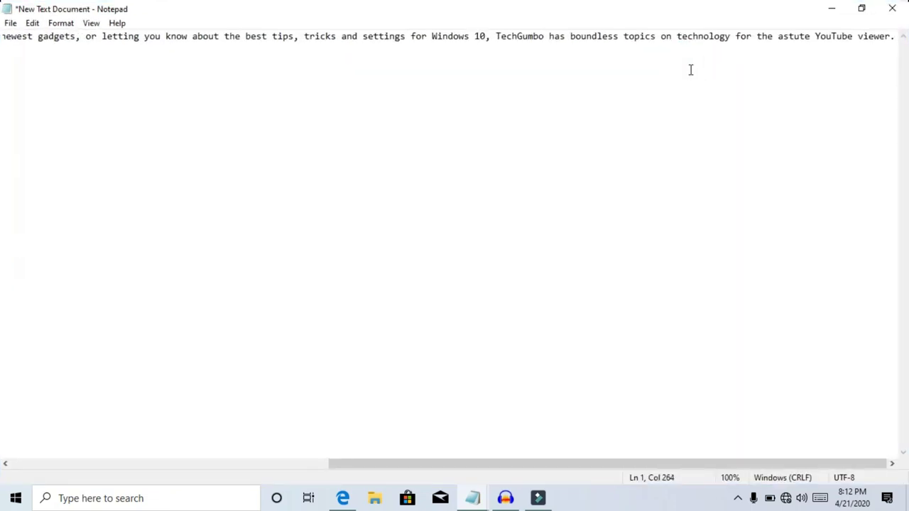
{"action": "key", "text": "super+v"}
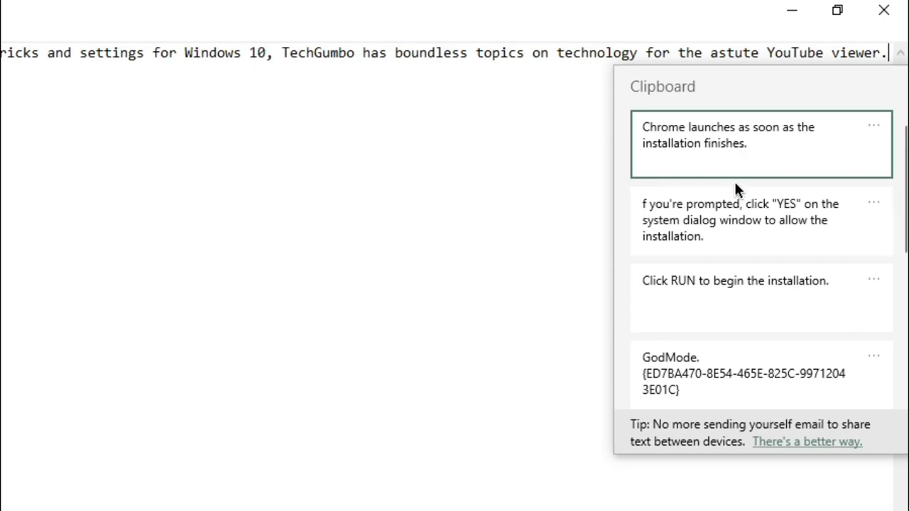
{"action": "left_click", "coordinate": [717, 142]}
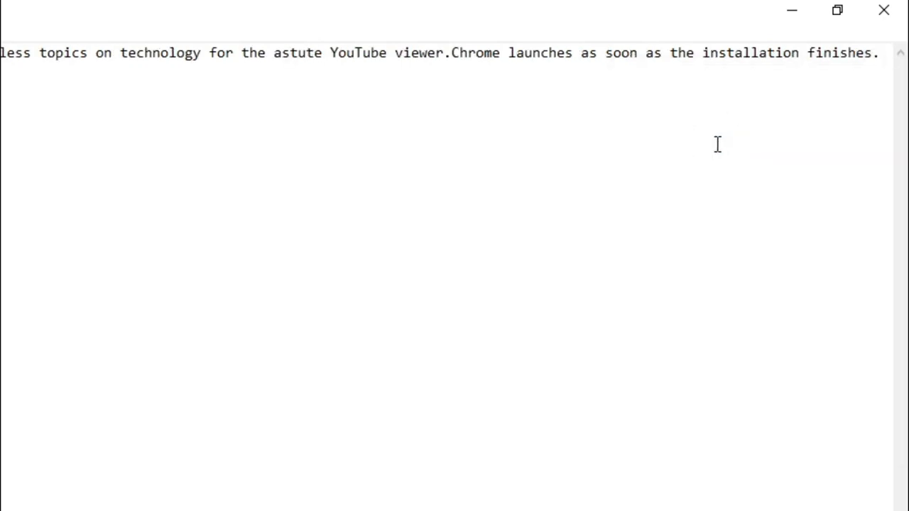
- Add four line breaks and paste "Click RUN to begin the installation." from the clipboard history
{"action": "key", "text": "Return"}
{"action": "key", "text": "Return"}
{"action": "key", "text": "Return"}
{"action": "key", "text": "Return"}
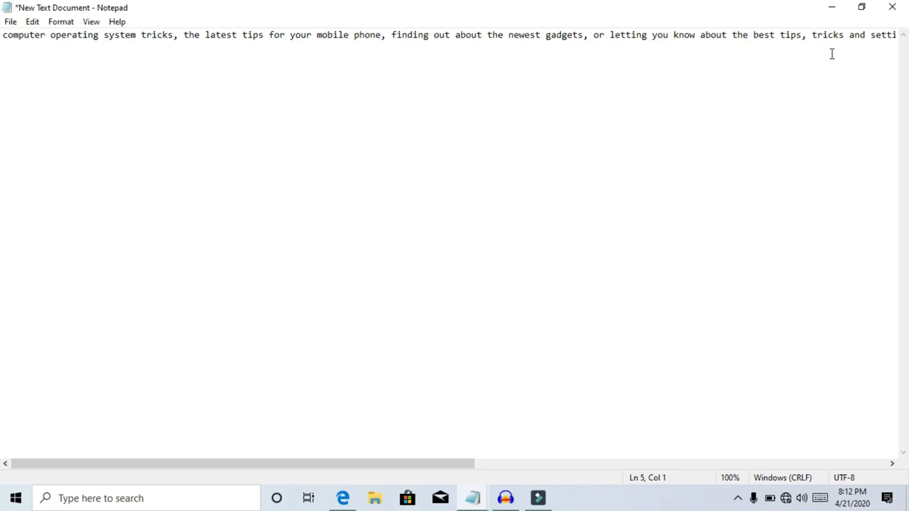
{"action": "key", "text": "super+v"}
{"action": "left_click", "coordinate": [136, 233]}
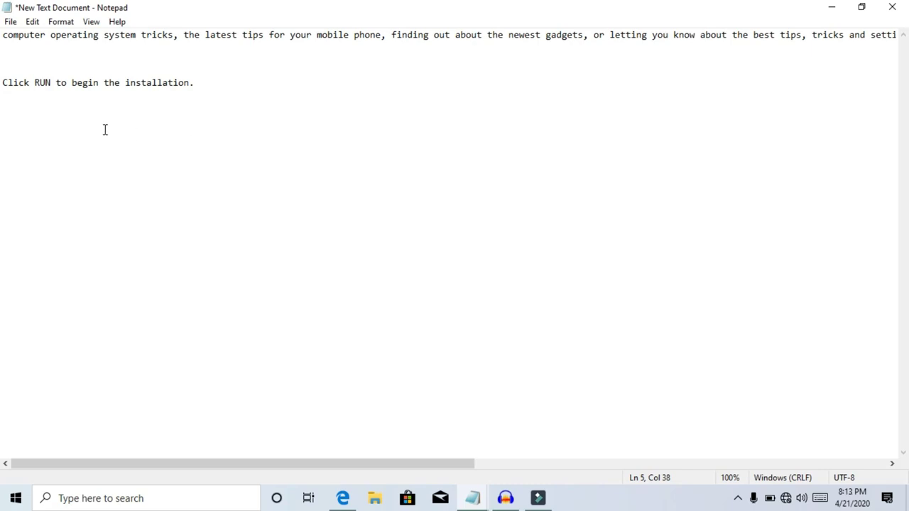
- Switch to Edge and back to Notepad, and choose "Click RUN to begin the installation." from the clipboard history again
{"action": "left_click", "coordinate": [343, 498]}
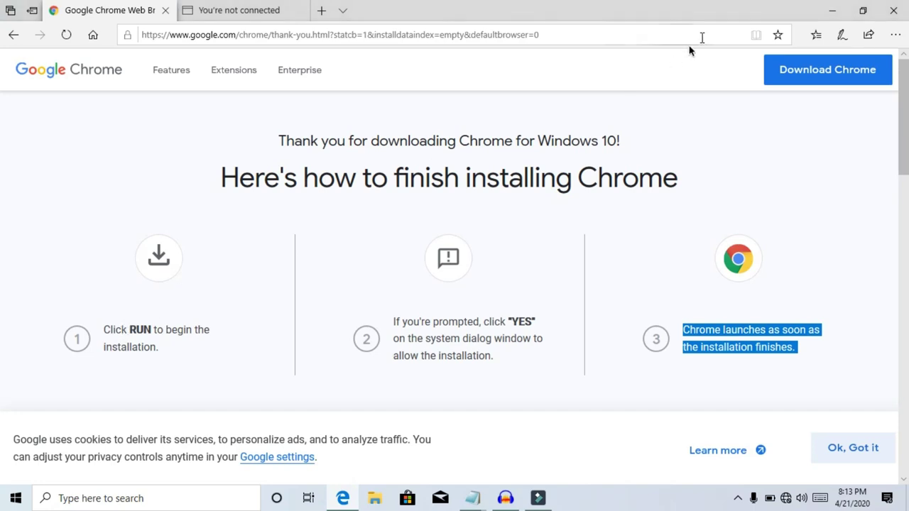
{"action": "left_click", "coordinate": [833, 10]}
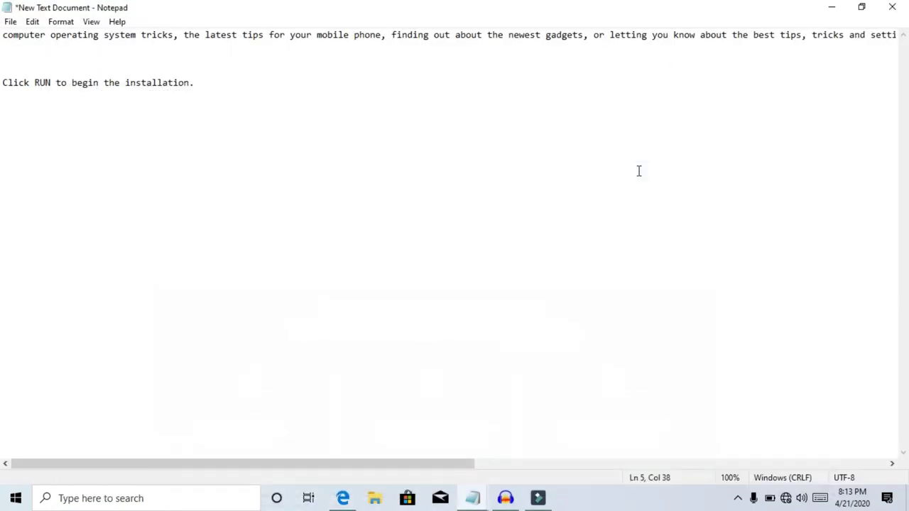
{"action": "key", "text": "super+v"}
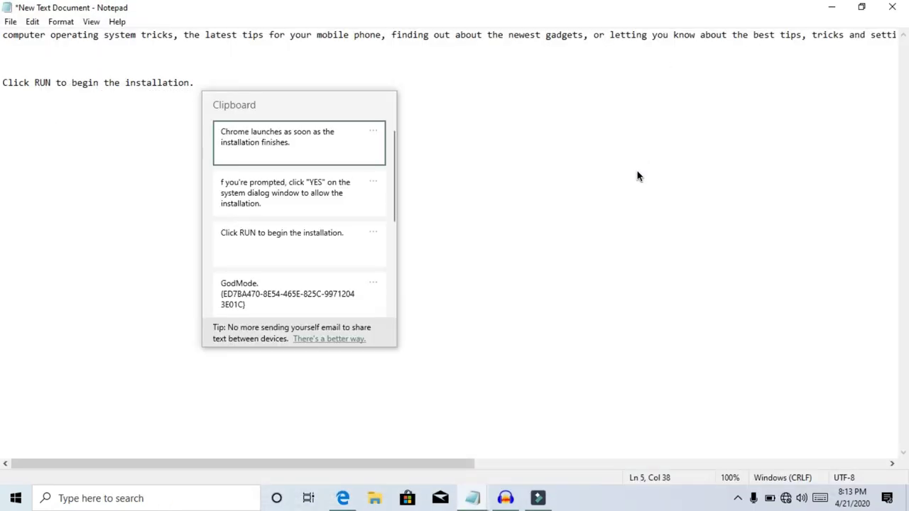
{"action": "left_click", "coordinate": [319, 240]}
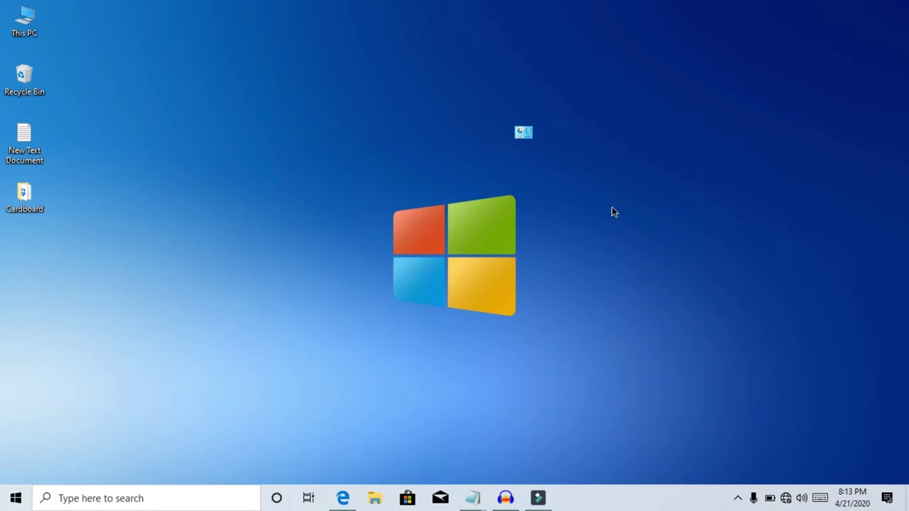
{"action": "right_click", "coordinate": [608, 184]}
{"action": "mouse_move", "coordinate": [651, 294]}
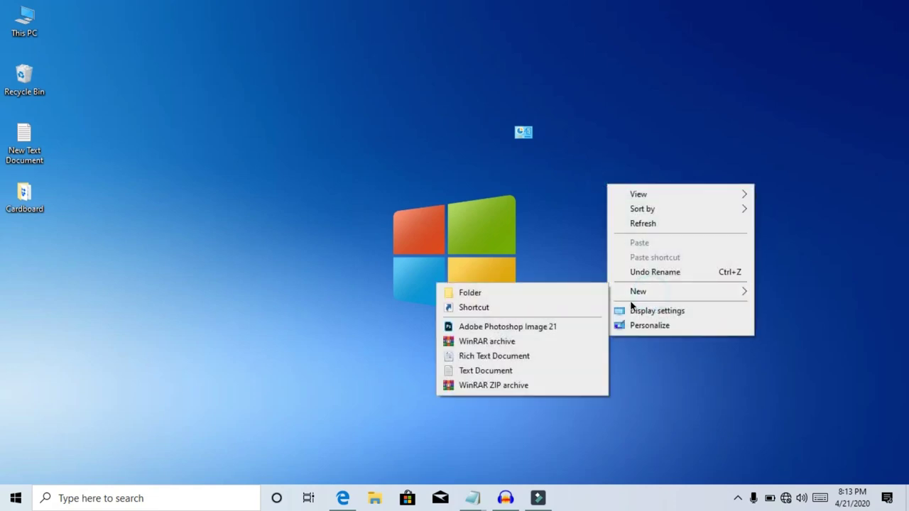
{"action": "left_click", "coordinate": [557, 288]}
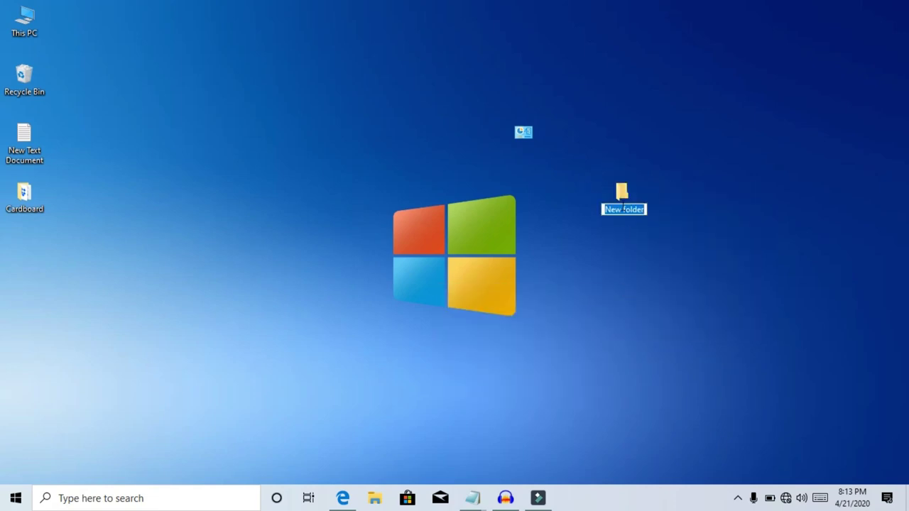
{"action": "right_click", "coordinate": [623, 208]}
{"action": "left_click", "coordinate": [650, 267]}
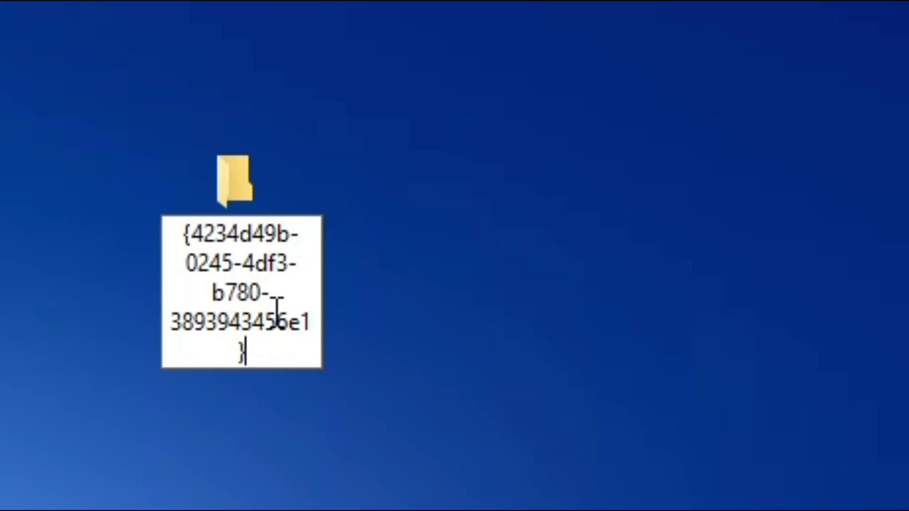
{"action": "key", "text": "Return"}
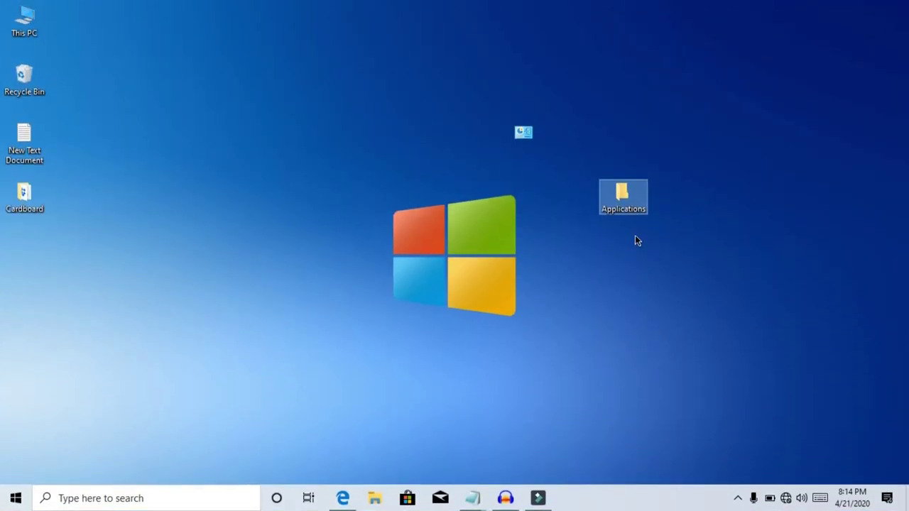
- Open the Applications folder on the desktop and look through the installed programs it lists
{"action": "key", "text": "Return"}
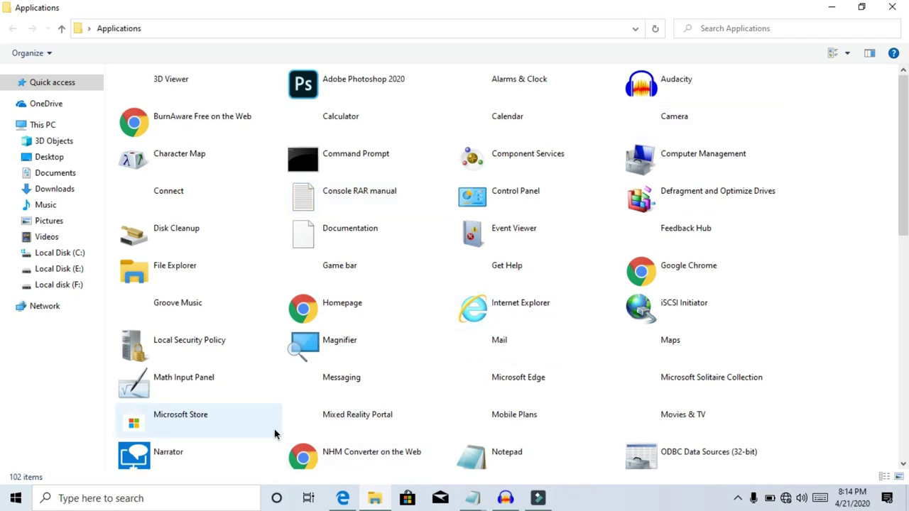
{"action": "scroll", "coordinate": [768, 176], "scroll_direction": "down", "scroll_amount": 1}
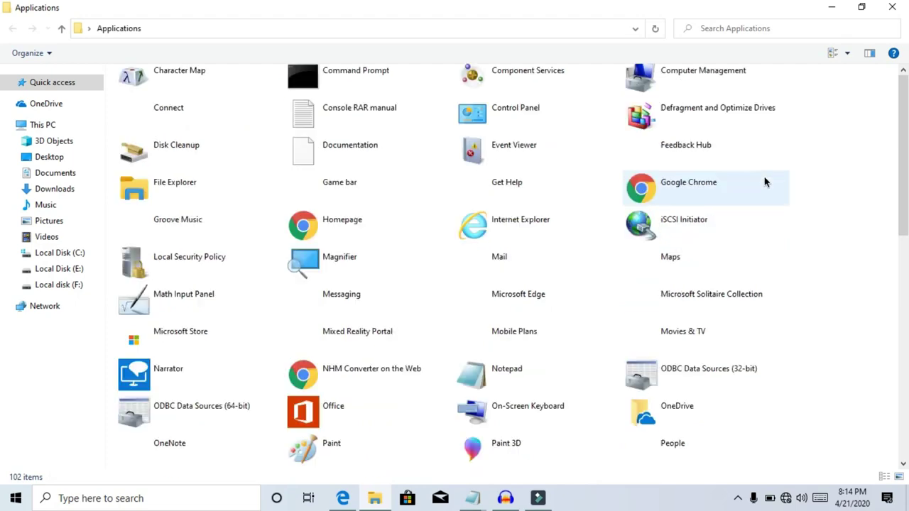
{"action": "scroll", "coordinate": [765, 182], "scroll_direction": "down", "scroll_amount": 6}
{"action": "scroll", "coordinate": [586, 274], "scroll_direction": "up", "scroll_amount": 7}
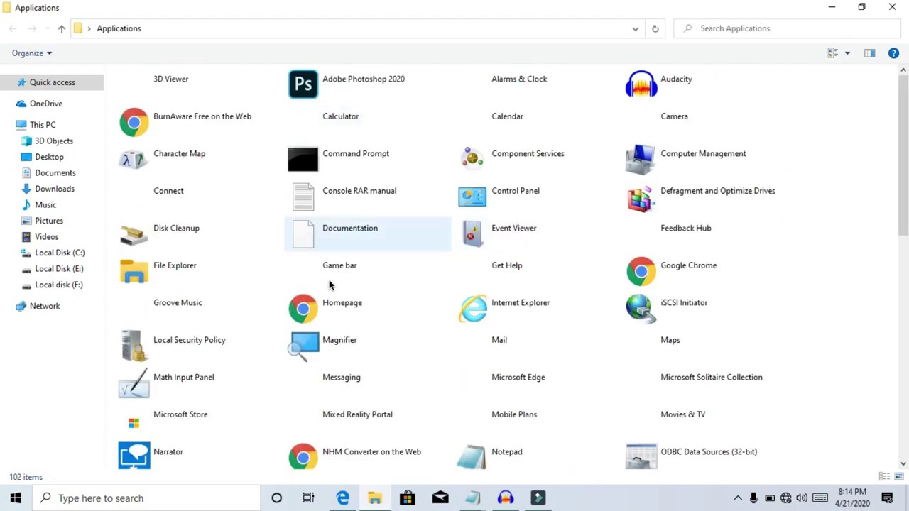
- Open Control Panel from the Applications folder and close its window again
{"action": "left_click", "coordinate": [515, 176]}
{"action": "left_click", "coordinate": [512, 196]}
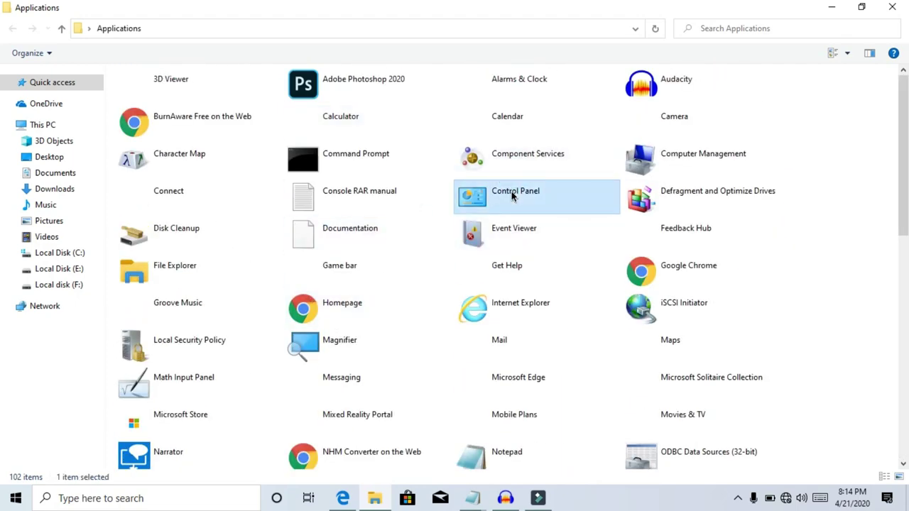
{"action": "double_click", "coordinate": [513, 196]}
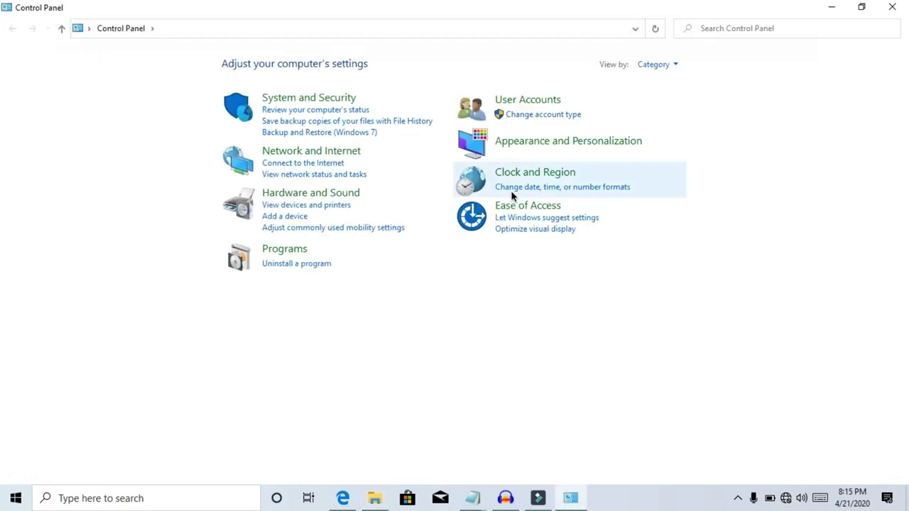
{"action": "left_click", "coordinate": [892, 7]}
- Launch Command Prompt from the Applications folder and close its window again
{"action": "left_click", "coordinate": [327, 153]}
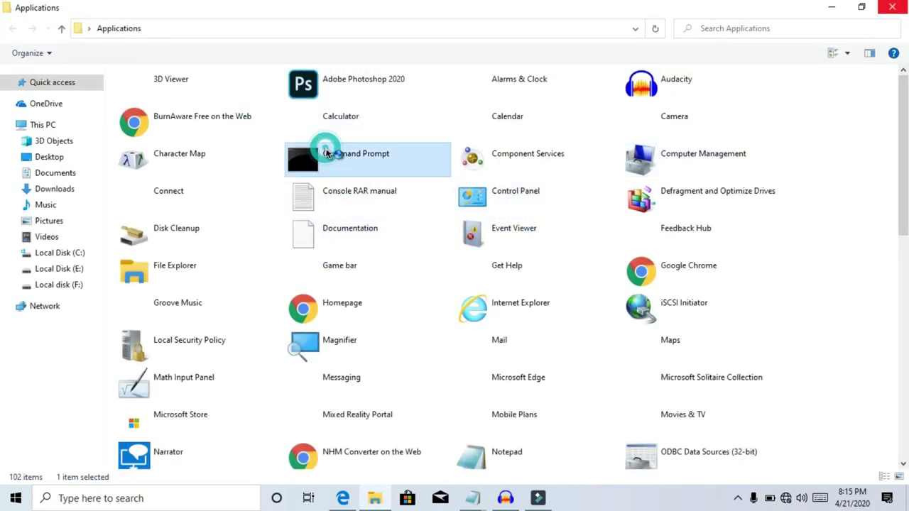
{"action": "double_click", "coordinate": [327, 154]}
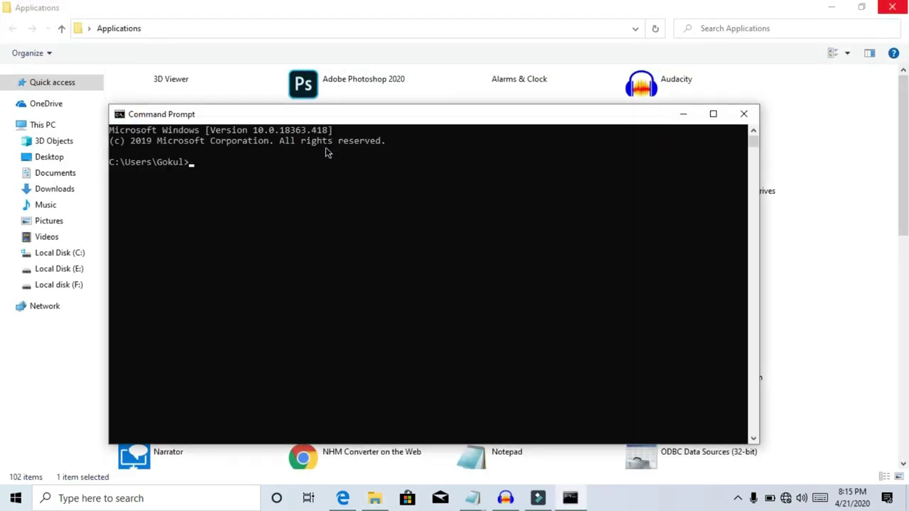
{"action": "left_click", "coordinate": [744, 113]}
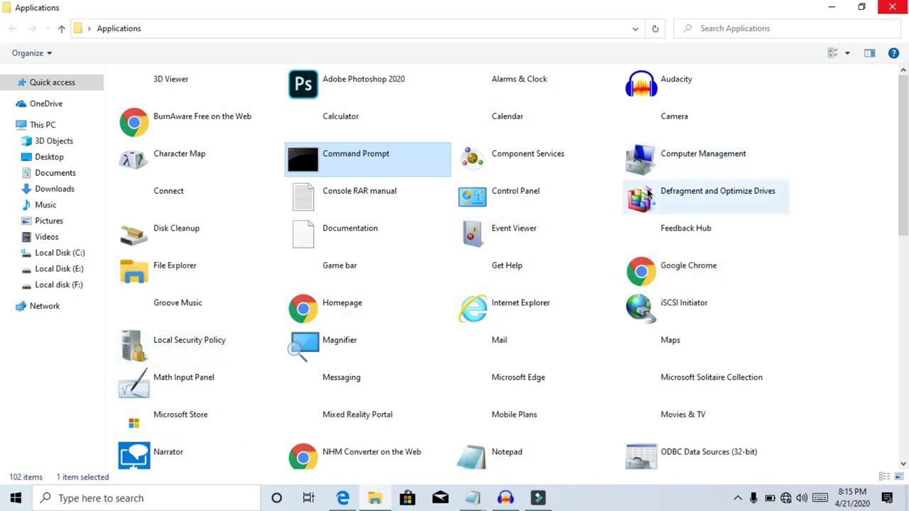
- Look through the Applications folder, open Event Viewer from it, and return to the desktop
{"action": "scroll", "coordinate": [430, 278], "scroll_direction": "down", "scroll_amount": 10}
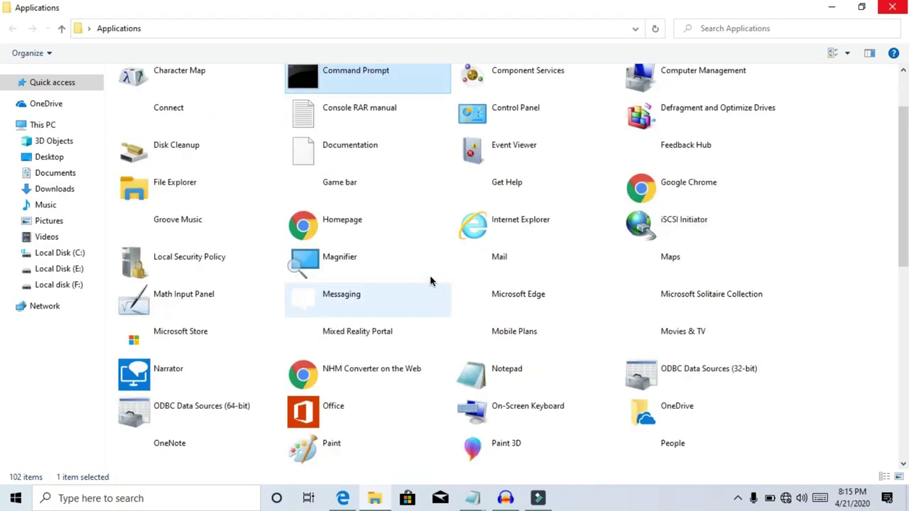
{"action": "scroll", "coordinate": [430, 279], "scroll_direction": "up", "scroll_amount": 10}
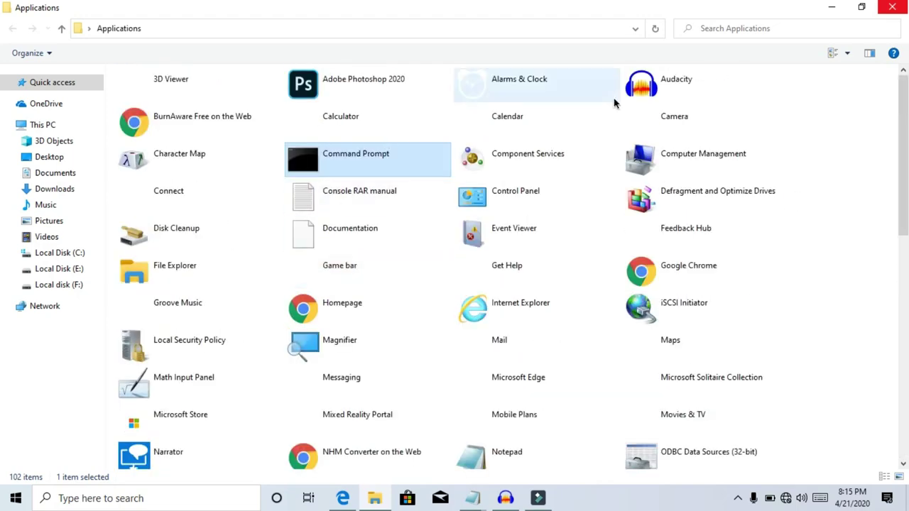
{"action": "double_click", "coordinate": [511, 245]}
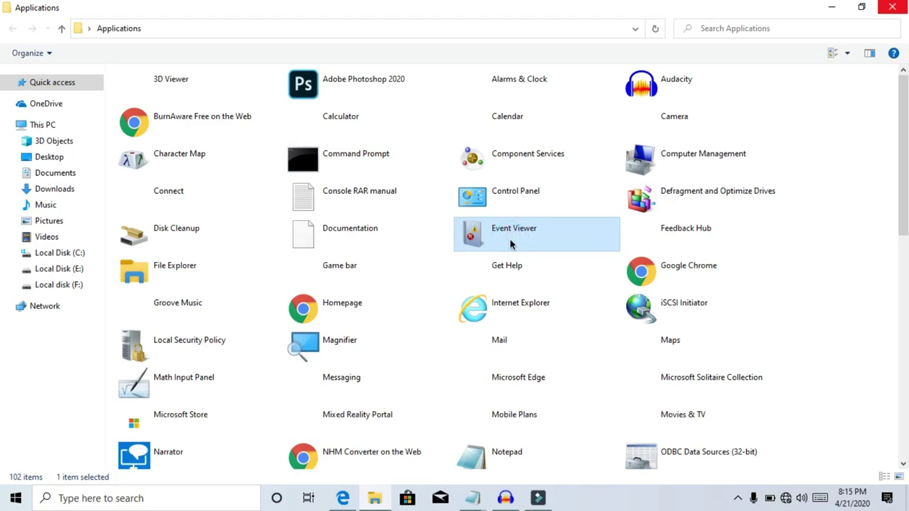
{"action": "key", "text": "super+d"}
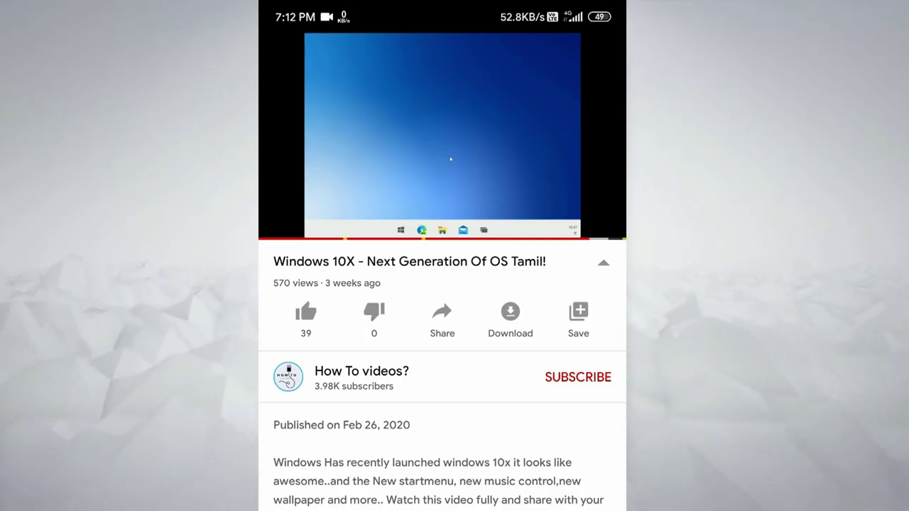
- Like the Windows 10X video on YouTube and subscribe to the How To videos? channel with notifications set to All
{"action": "left_click", "coordinate": [305, 313]}
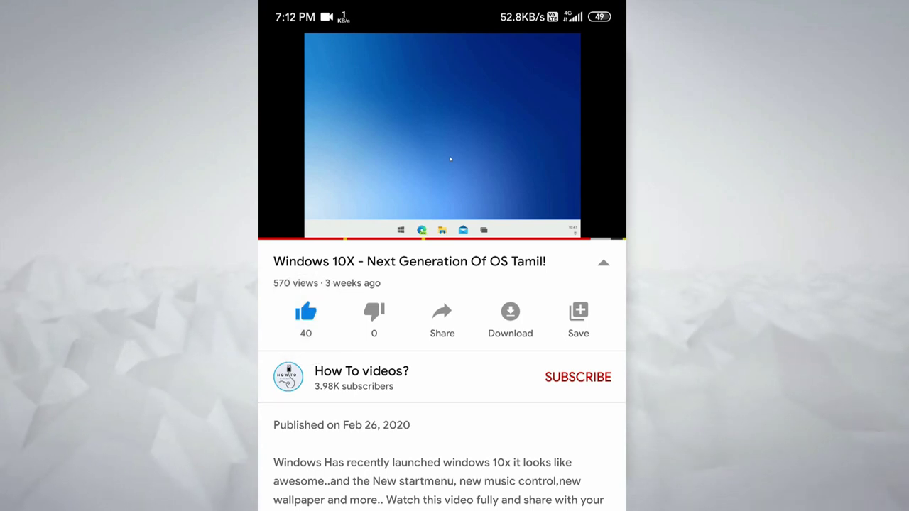
{"action": "left_click", "coordinate": [579, 377]}
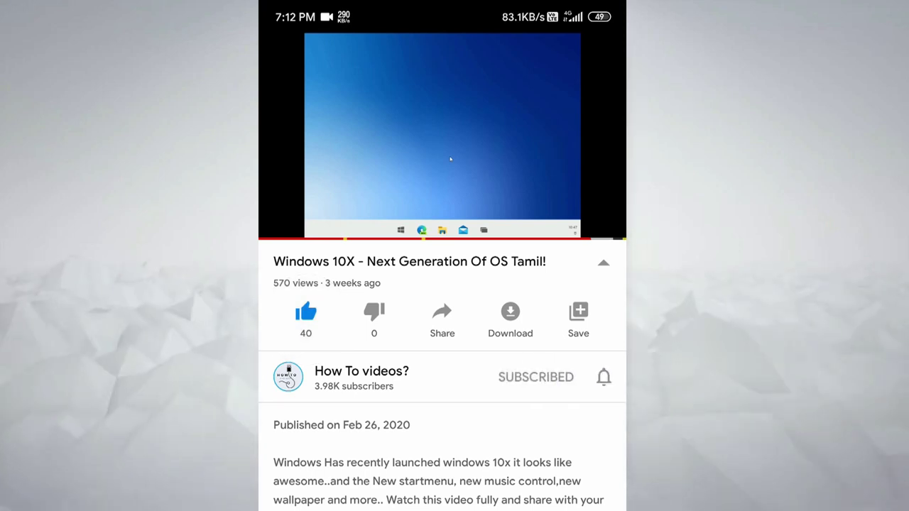
{"action": "left_click", "coordinate": [604, 378]}
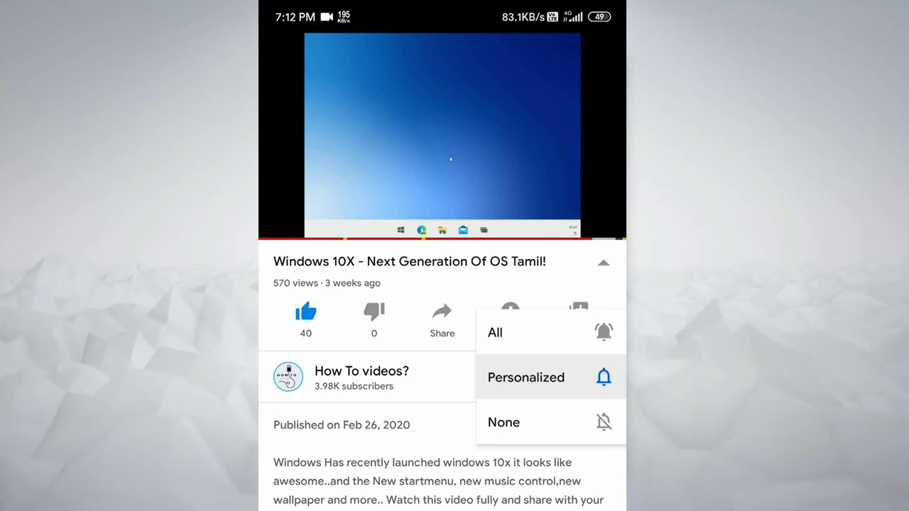
{"action": "left_click", "coordinate": [583, 333]}
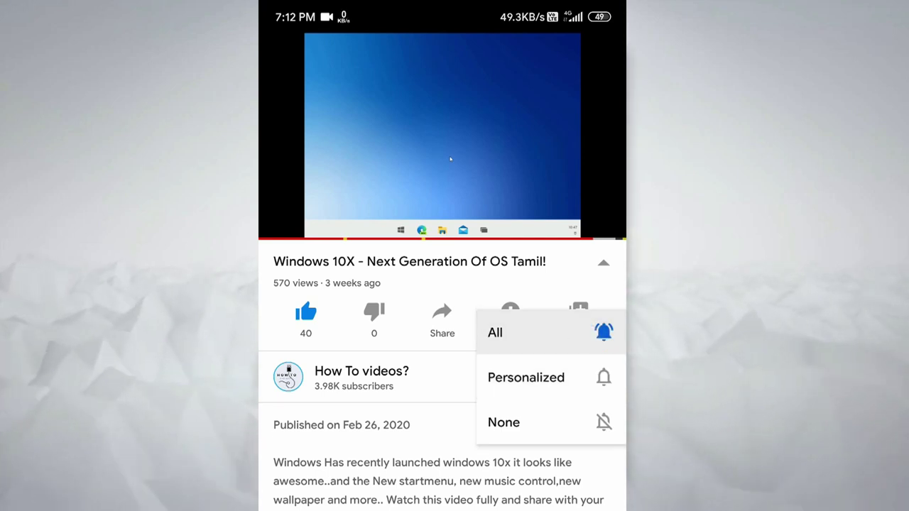